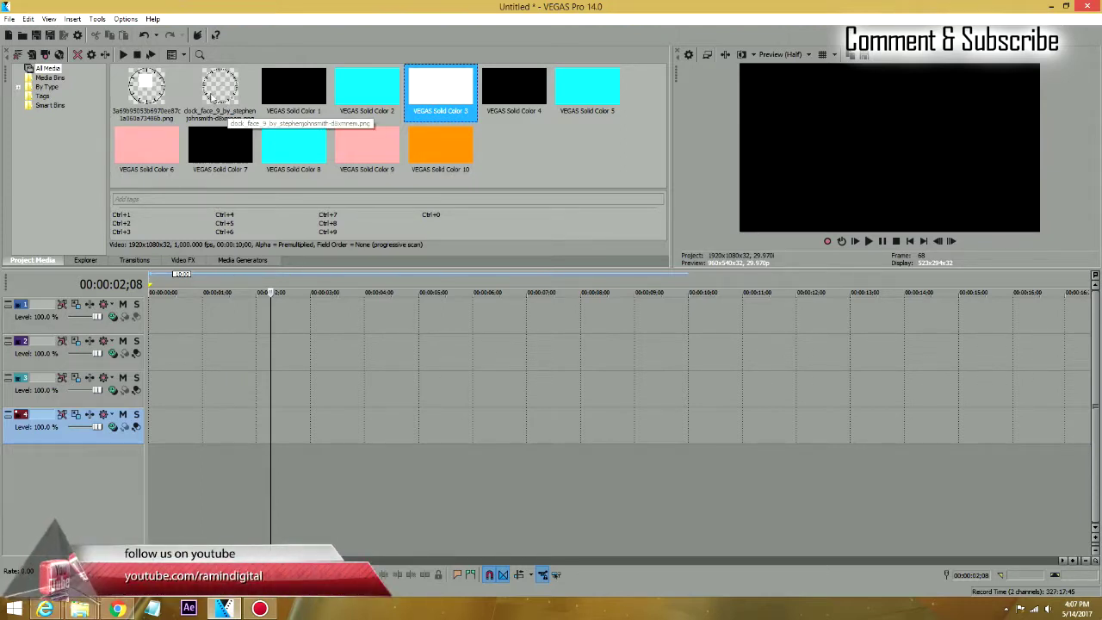
# Step: Select the transparent clock-face PNG in Project Media
pyautogui.click(202, 100)
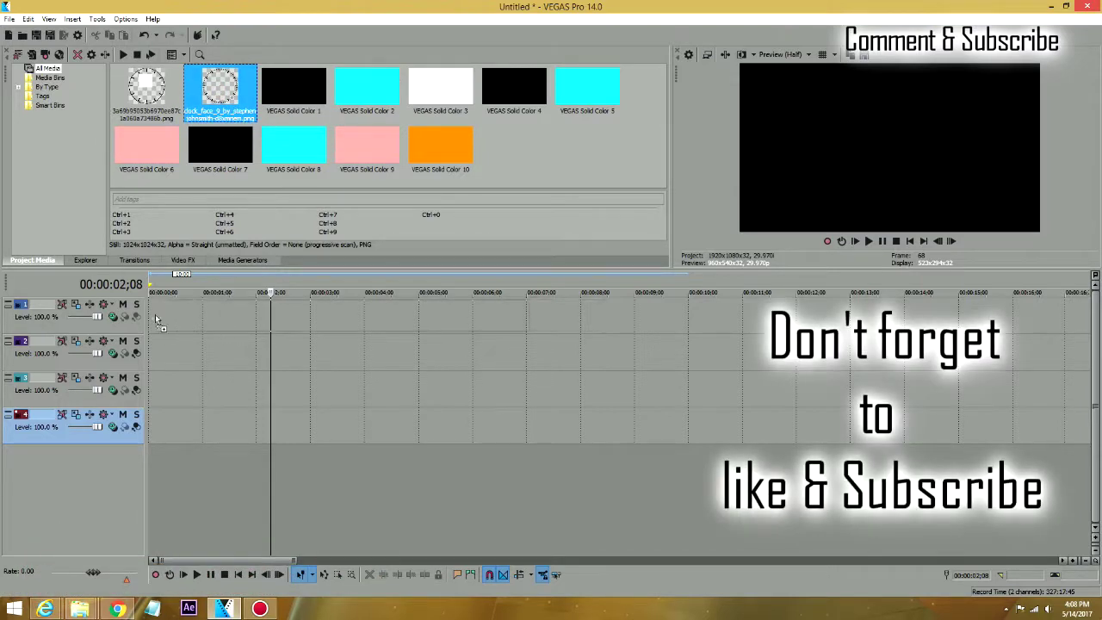
# Step: Place the clock-face image at the start of track 1 and white Solid Color 3 on track 4
pyautogui.moveTo(155, 320); pyautogui.dragTo(177, 323)
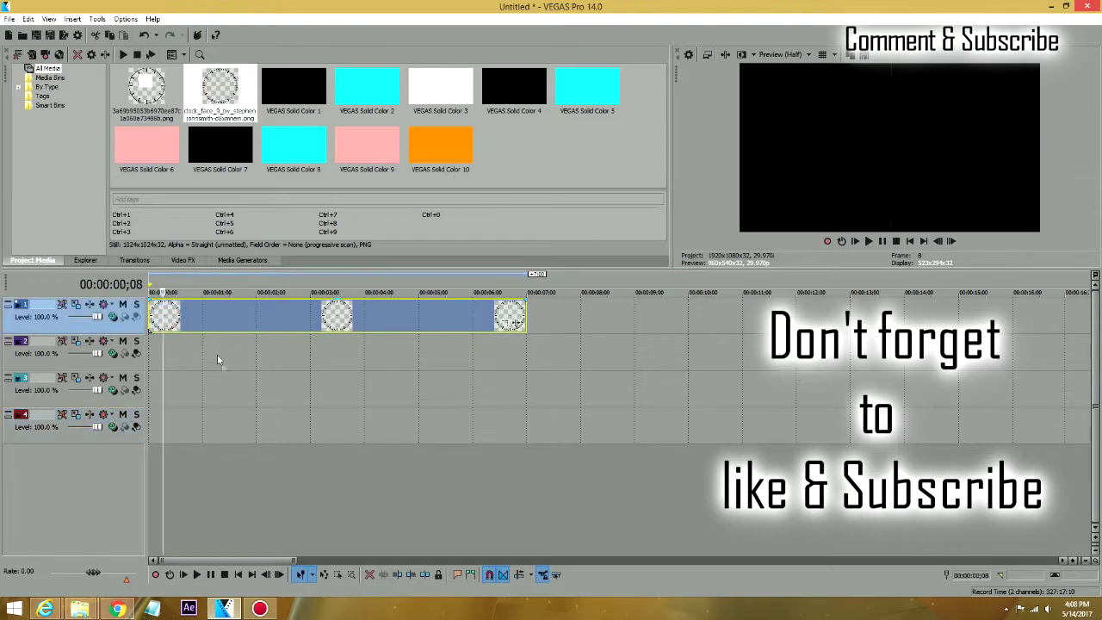
pyautogui.press('space')
pyautogui.press('space')
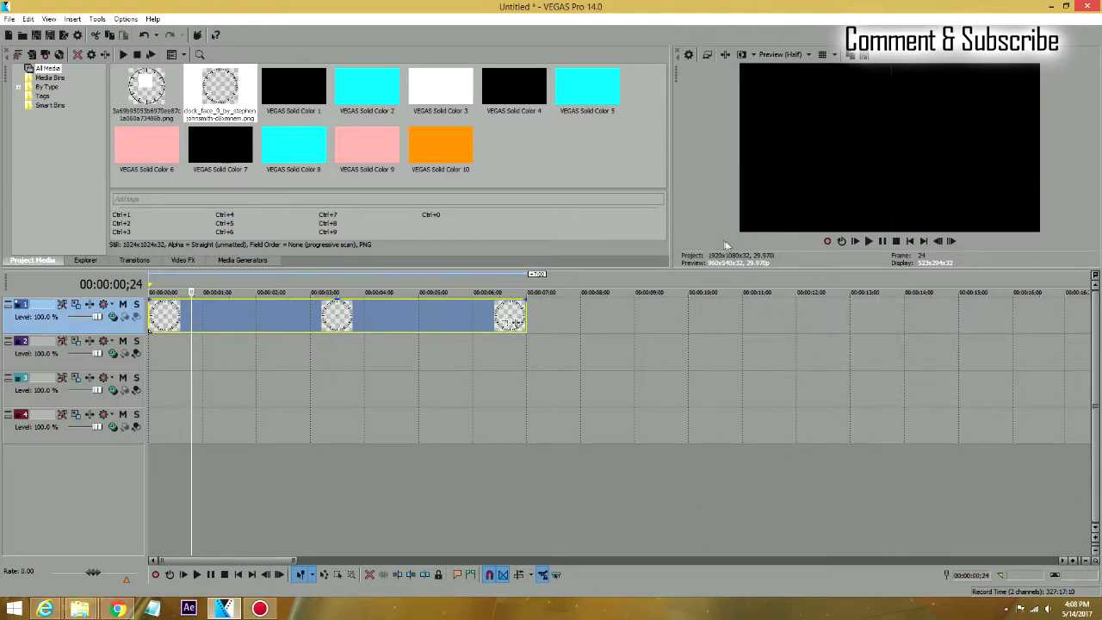
pyautogui.moveTo(431, 98); pyautogui.dragTo(155, 426)
pyautogui.click(601, 140)
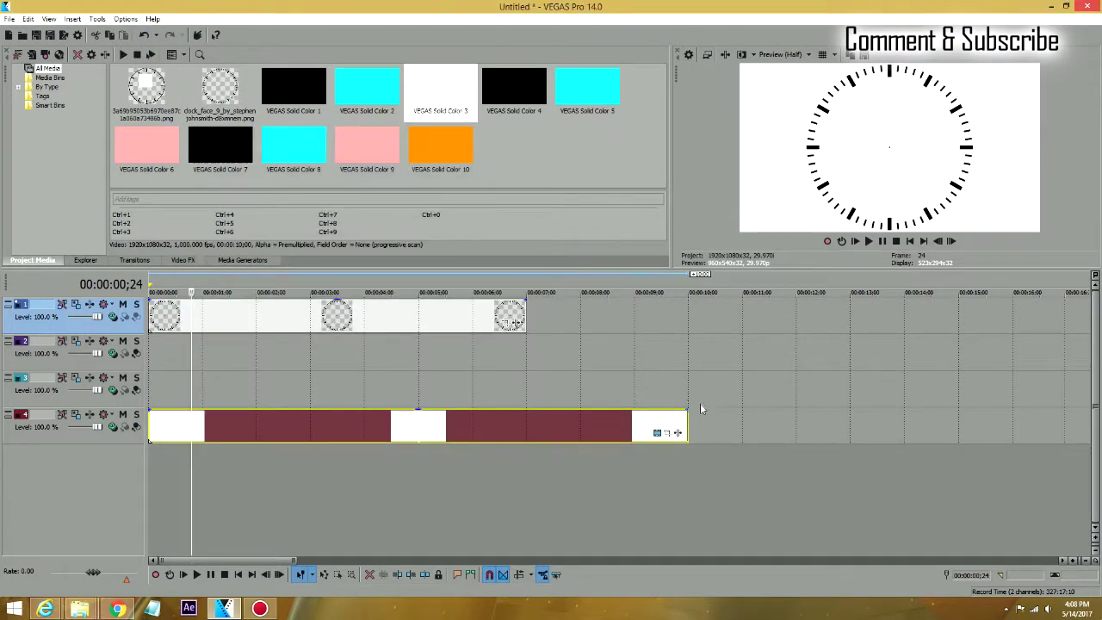
# Step: Trim the white background to the clock clip's length and preview from near the start
pyautogui.moveTo(684, 422); pyautogui.dragTo(549, 422)
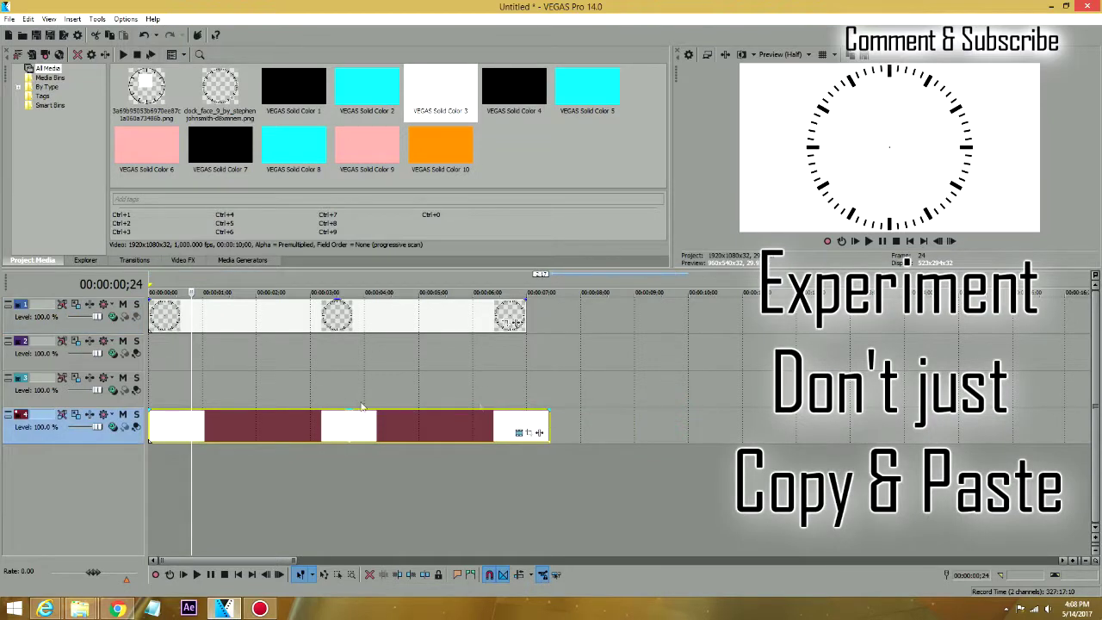
pyautogui.click(157, 365)
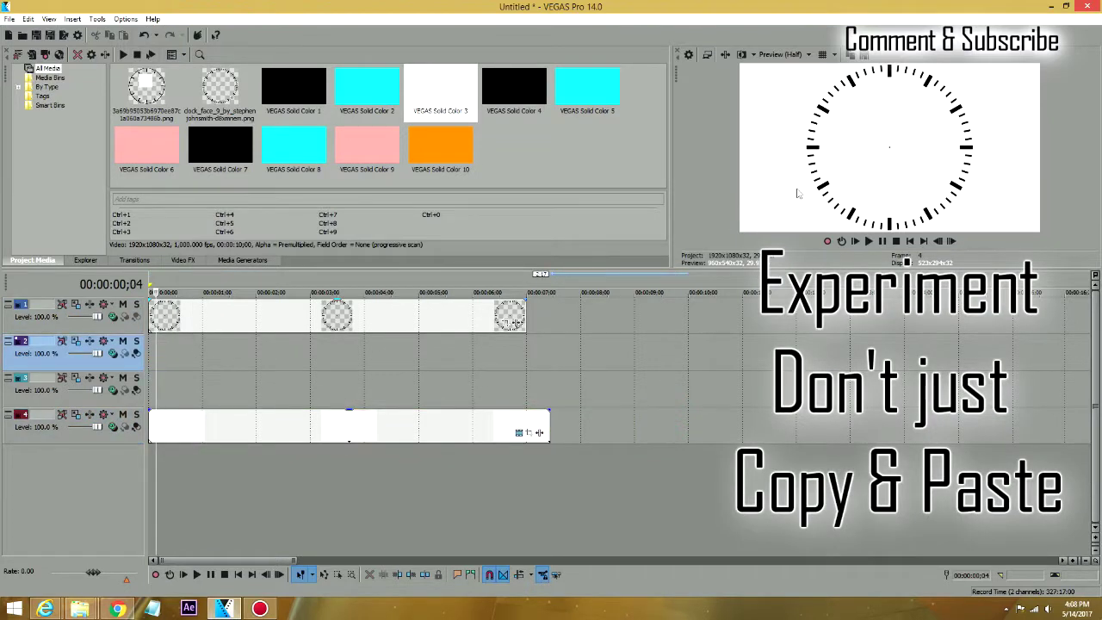
pyautogui.press('space')
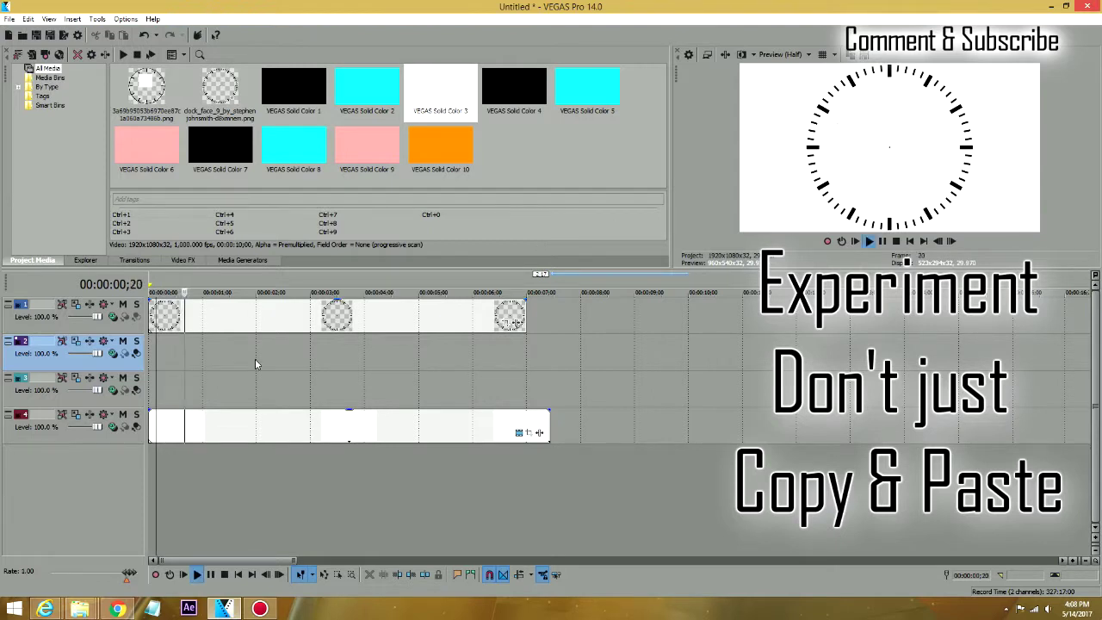
pyautogui.press('space')
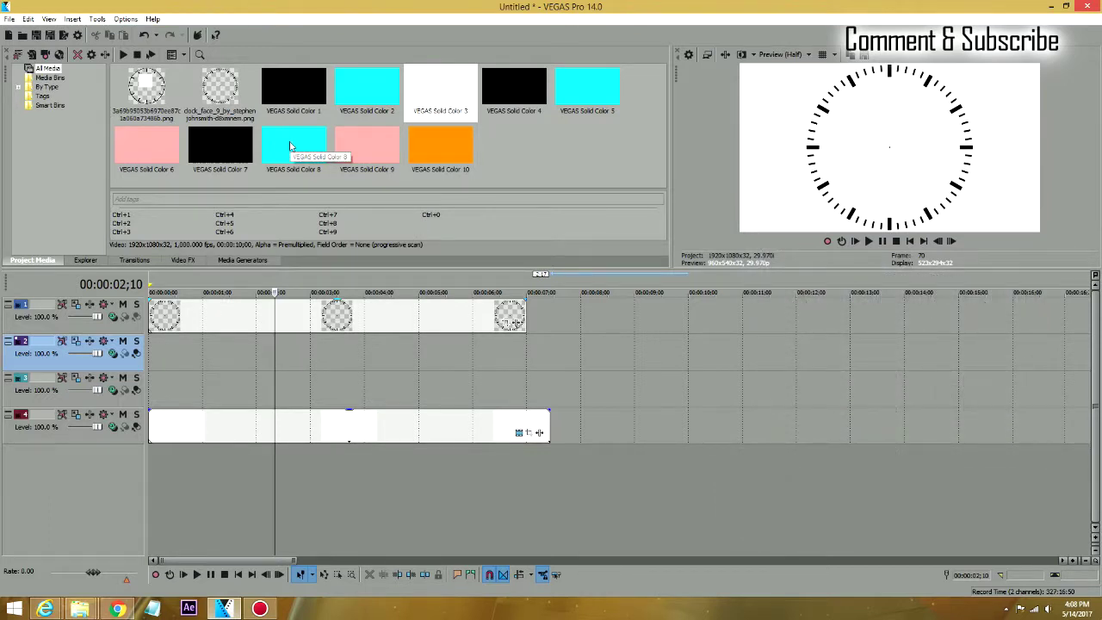
# Step: Add cyan Solid Color 8 to track 2 and trim it to the clock clip's length
pyautogui.moveTo(291, 146); pyautogui.dragTo(156, 354)
pyautogui.click(601, 142)
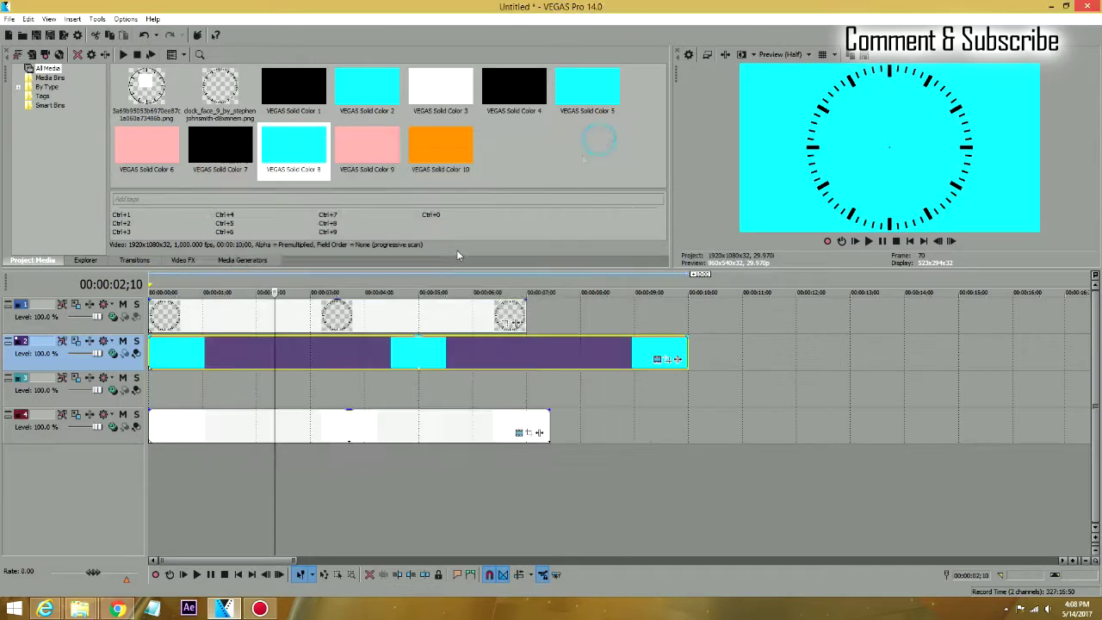
pyautogui.moveTo(688, 349); pyautogui.dragTo(527, 353)
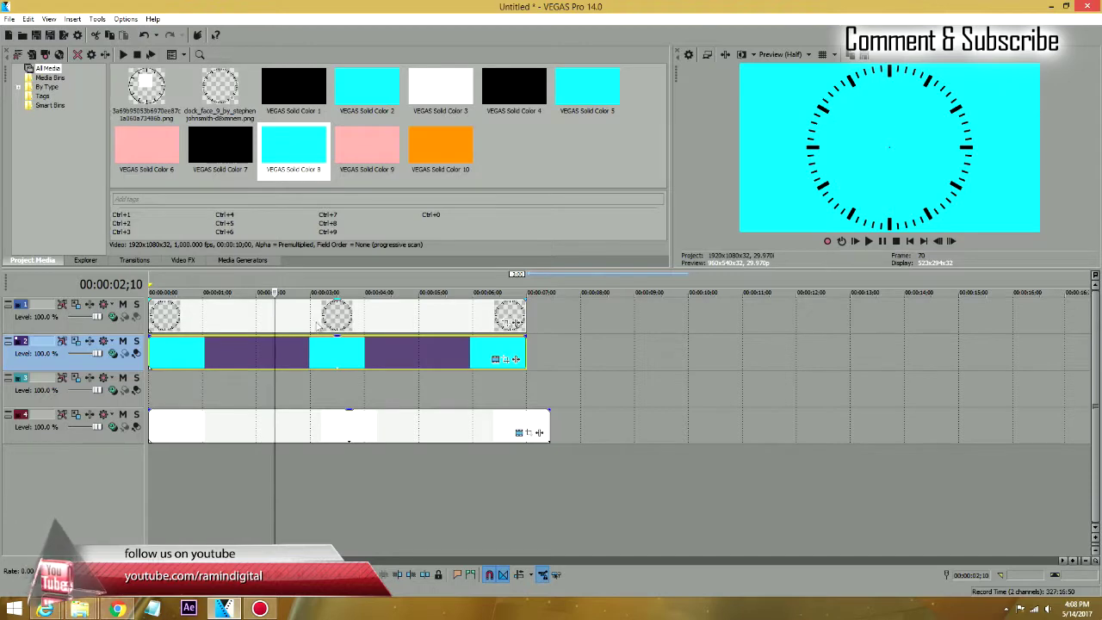
# Step: Apply the Cookie Cutter 'Circle, Center' preset to the cyan event on track 2
pyautogui.click(183, 261)
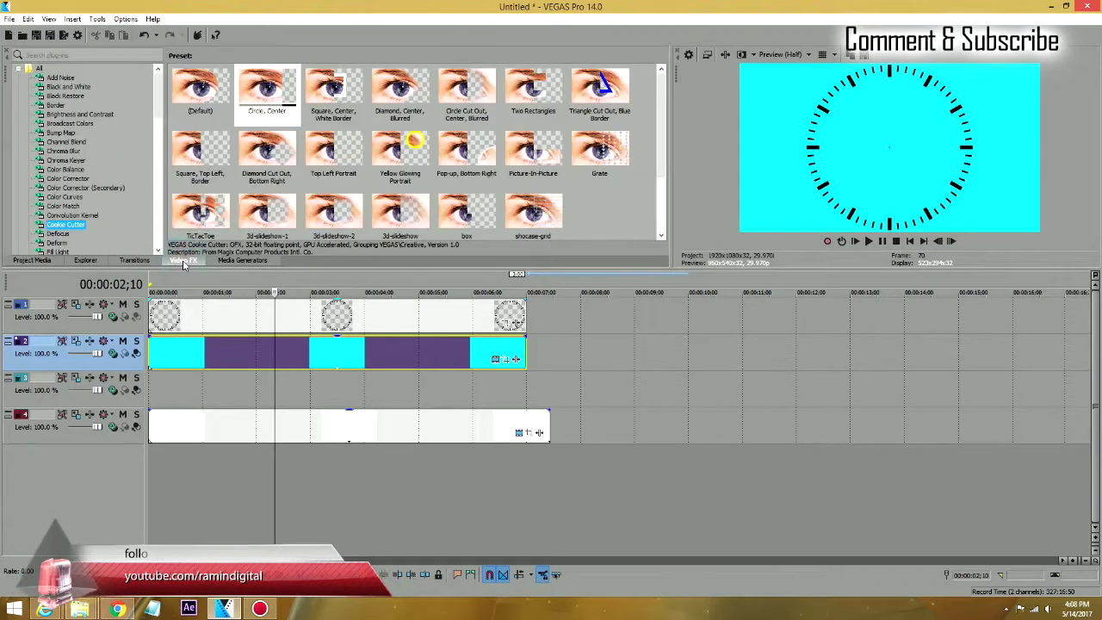
pyautogui.click(72, 217)
pyautogui.click(69, 224)
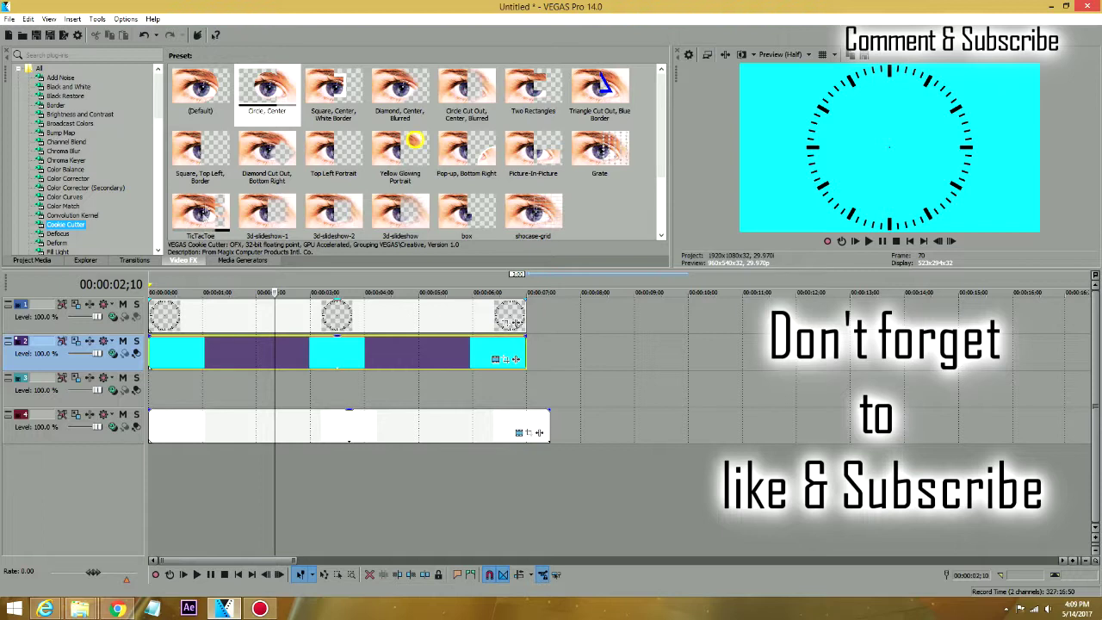
pyautogui.click(267, 97)
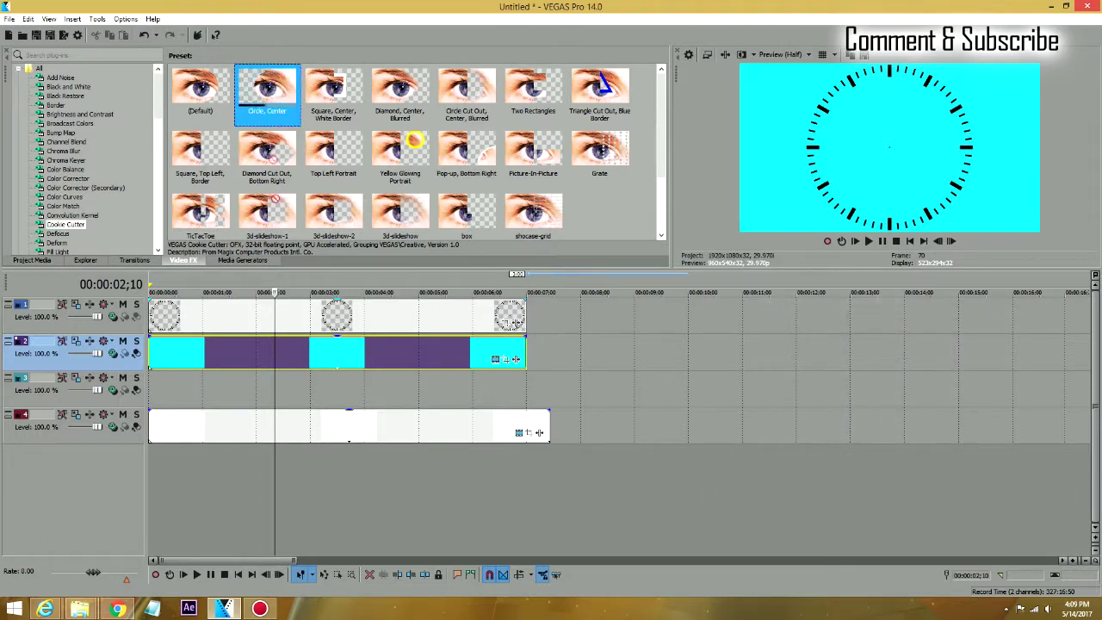
pyautogui.moveTo(275, 307); pyautogui.dragTo(276, 353)
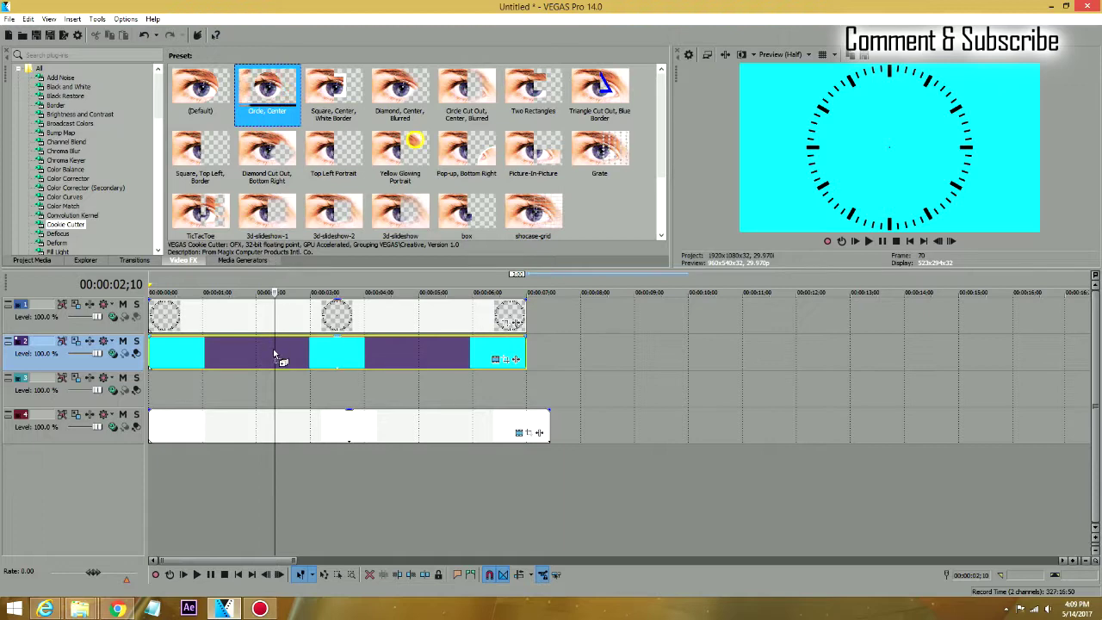
pyautogui.moveTo(275, 354); pyautogui.dragTo(276, 354)
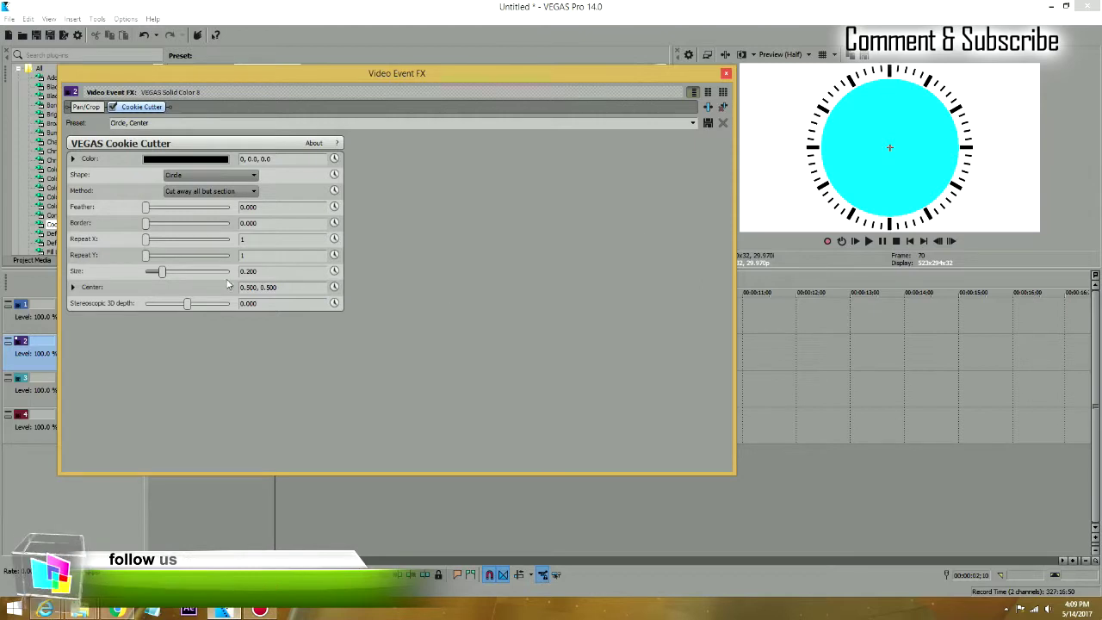
# Step: Set the cookie-cutter circle Size to 0.197 and play the project from the start
pyautogui.moveTo(163, 276)
pyautogui.mouseDown()
pyautogui.moveTo(179, 275)
pyautogui.moveTo(152, 275)
pyautogui.moveTo(164, 276)
pyautogui.mouseUp()
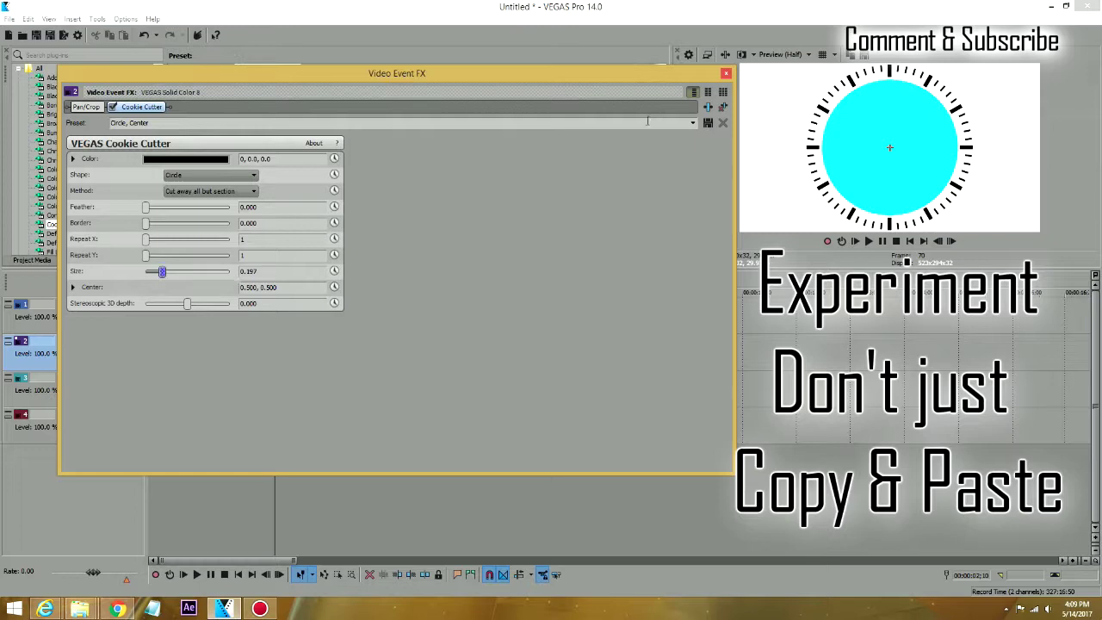
pyautogui.click(726, 75)
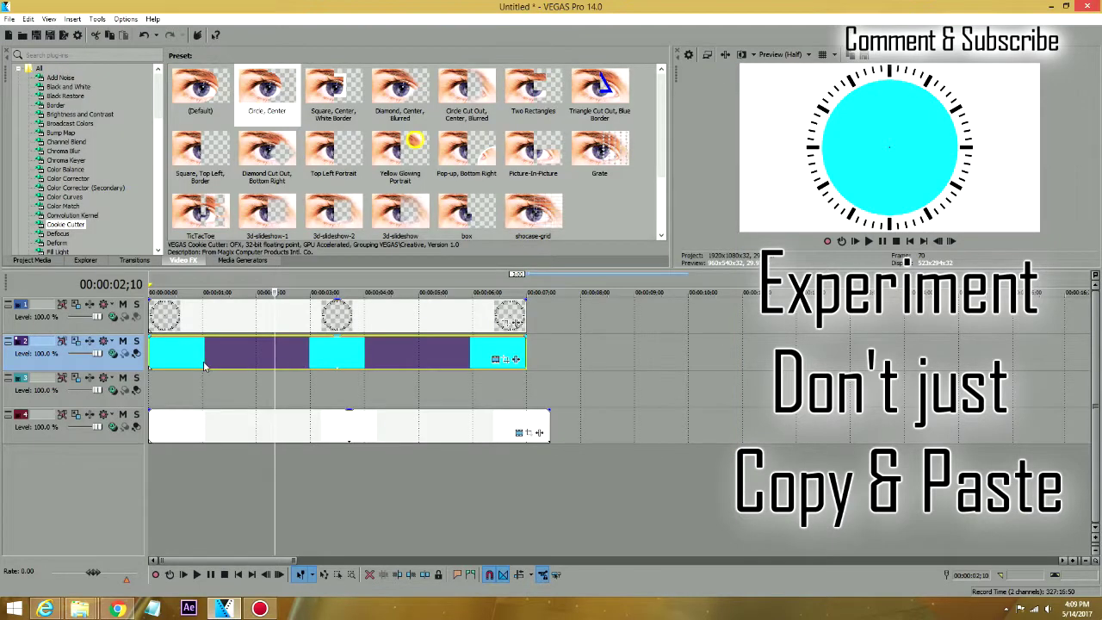
pyautogui.click(199, 395)
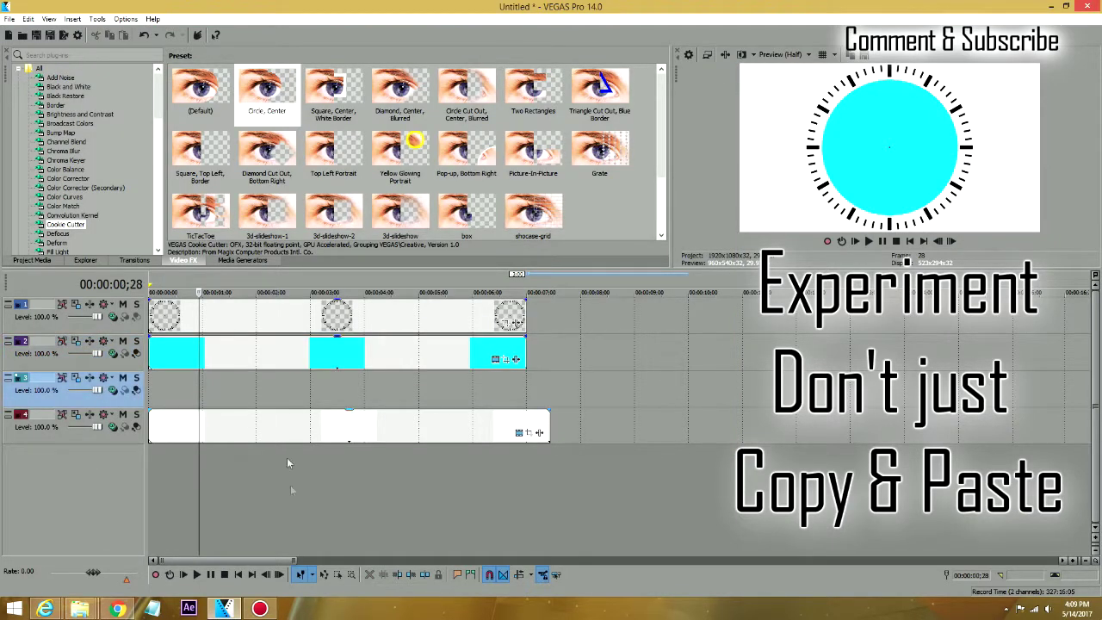
pyautogui.click(238, 575)
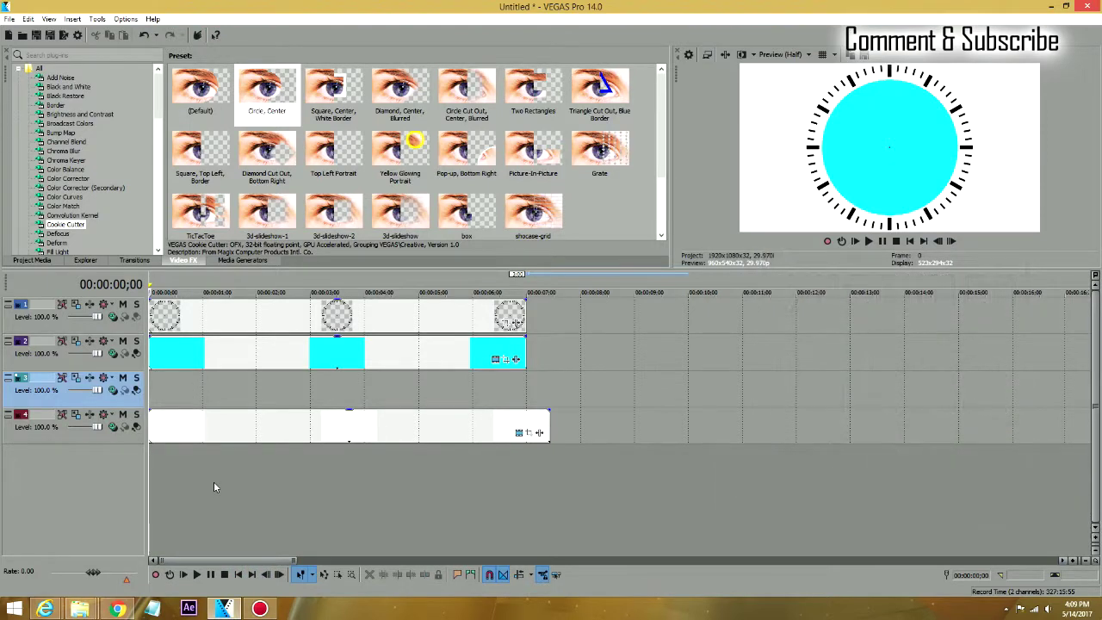
pyautogui.press('space')
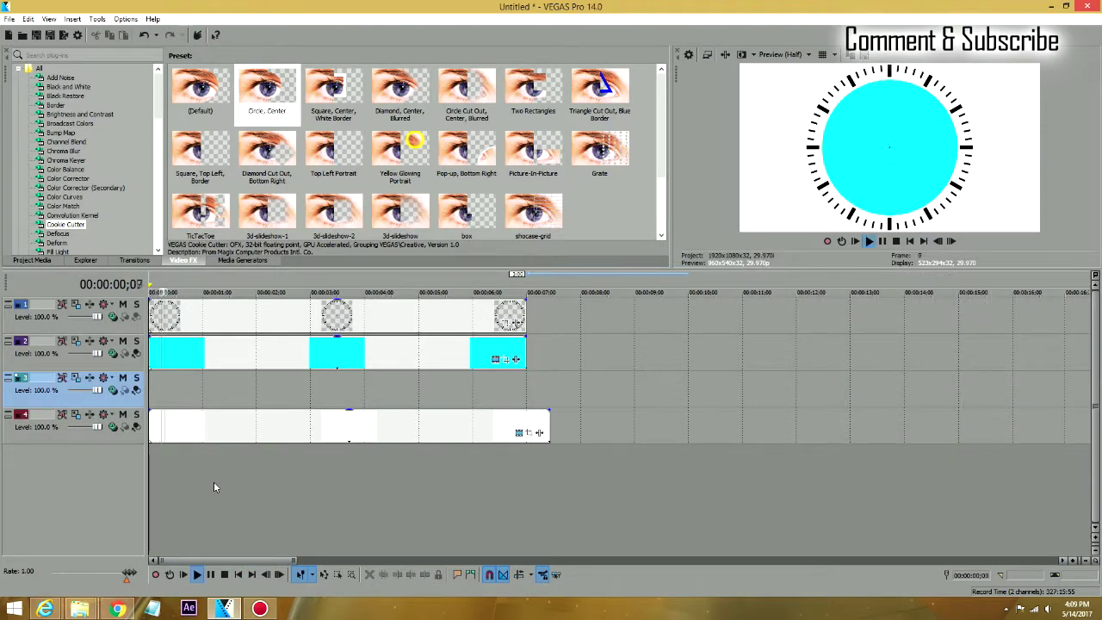
# Step: Add the Default clockwise Clock Wipe transition to the start of track 2's cyan event
pyautogui.click(138, 261)
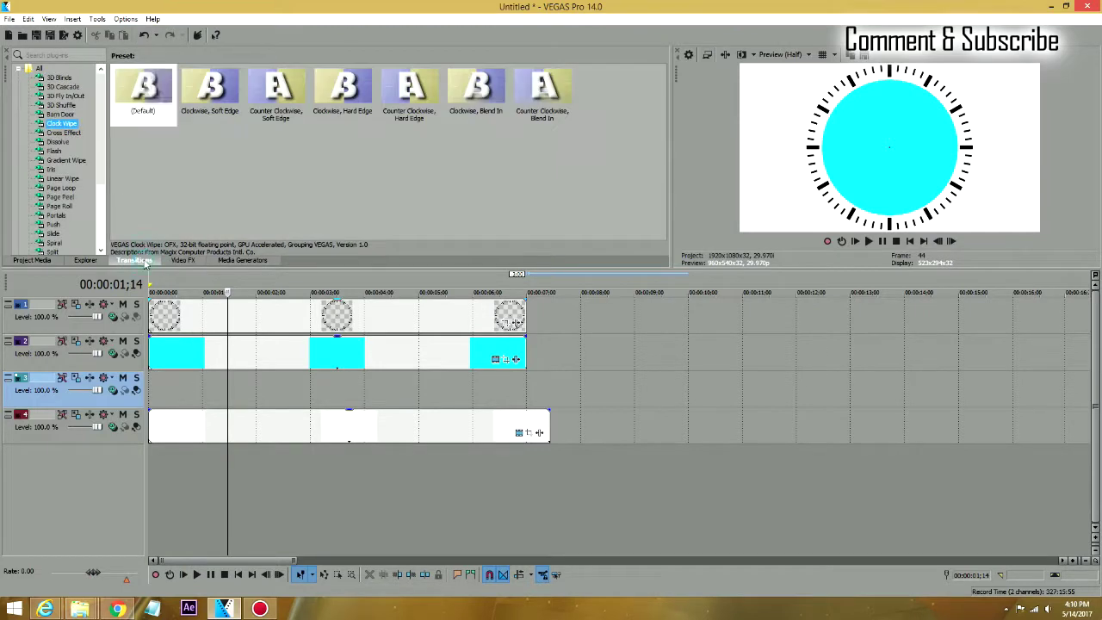
pyautogui.moveTo(97, 163); pyautogui.dragTo(101, 82)
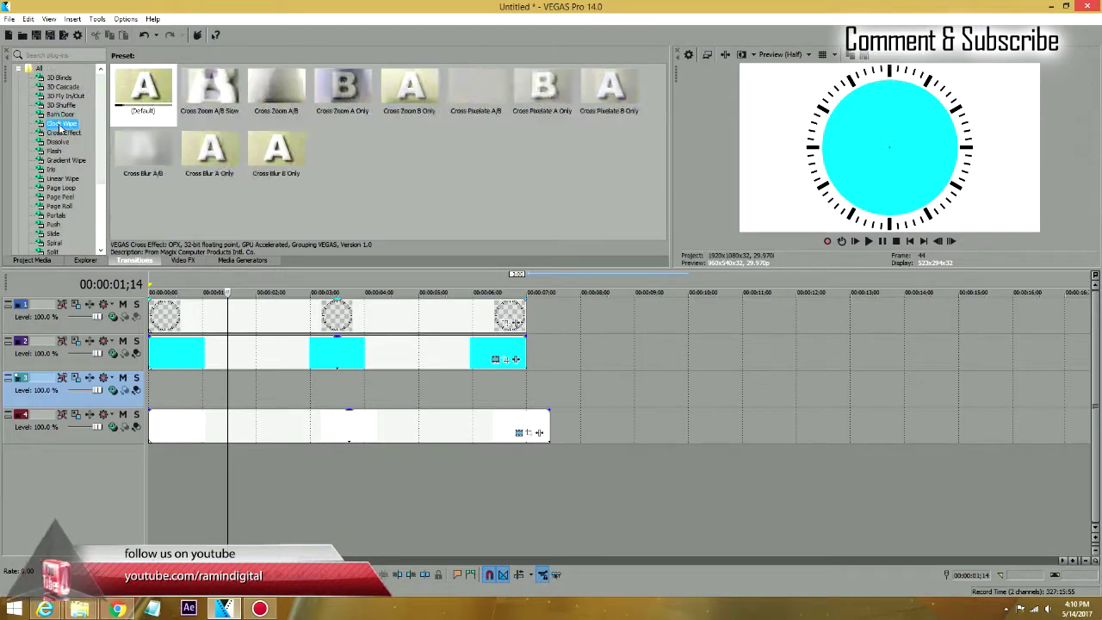
pyautogui.click(60, 128)
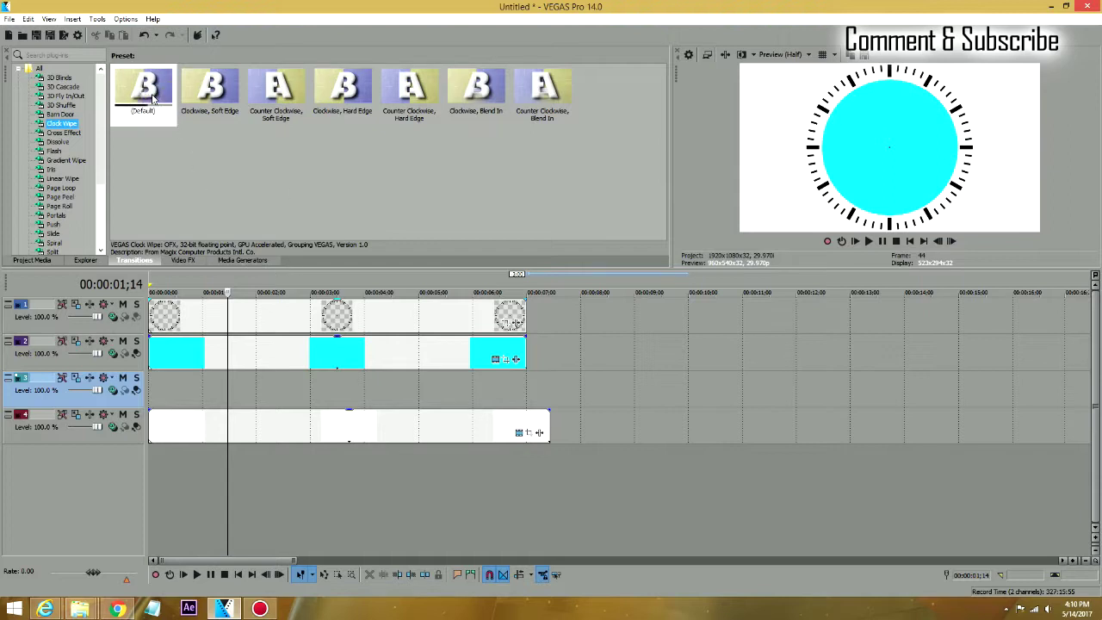
pyautogui.moveTo(148, 98); pyautogui.dragTo(150, 360)
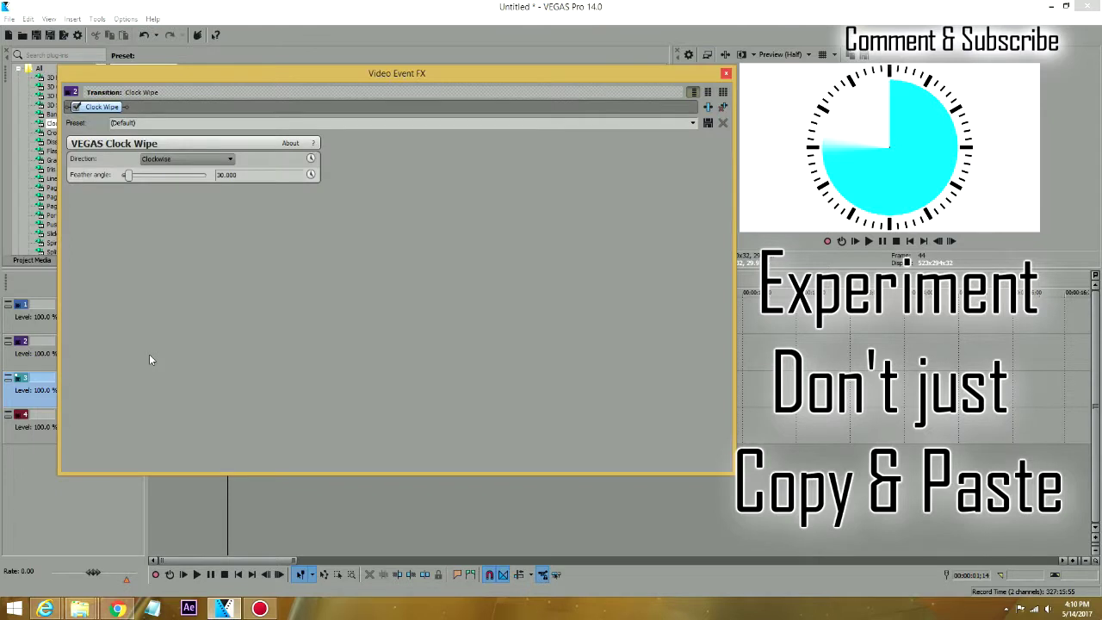
pyautogui.press('Escape')
pyautogui.click(238, 575)
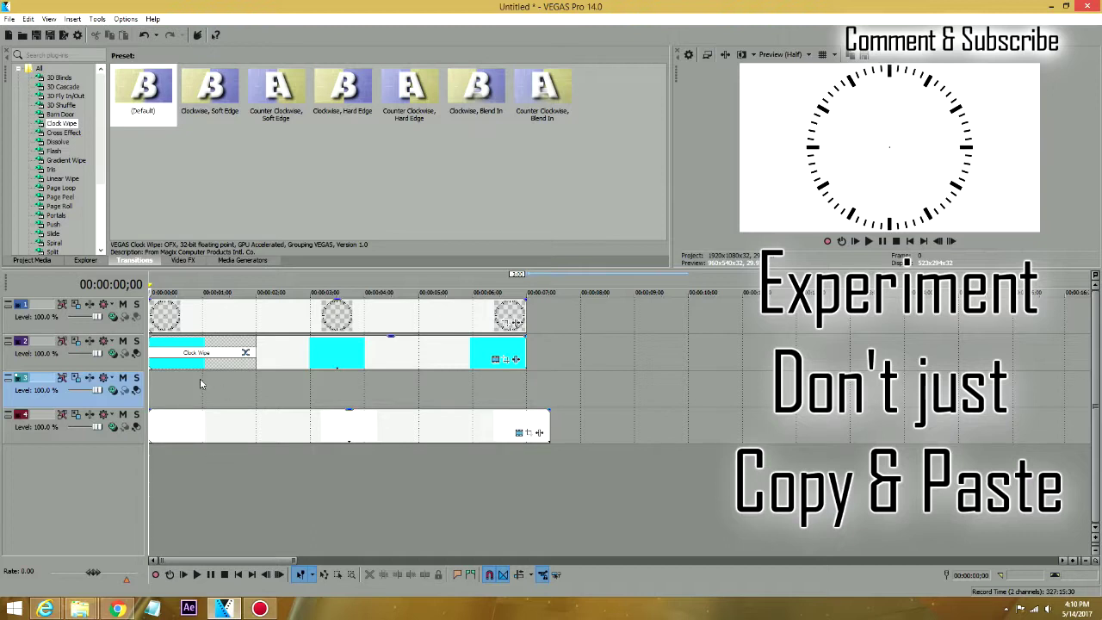
# Step: Shorten the cyan circle's Clock Wipe fade-in on track 2 to 00:00:01;00
pyautogui.press('space')
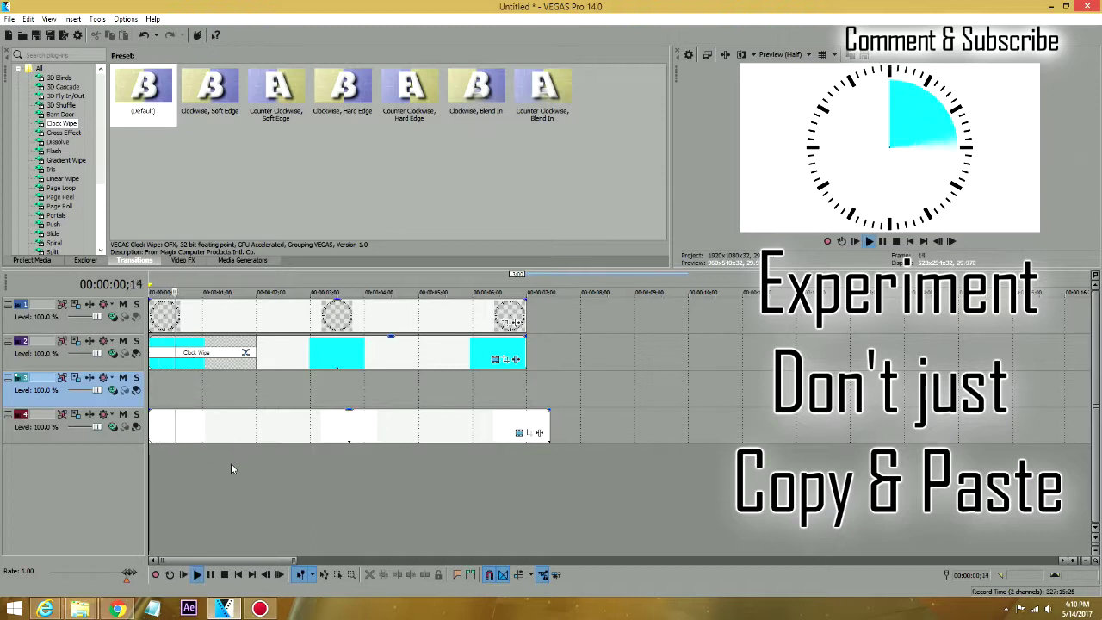
pyautogui.press('Return')
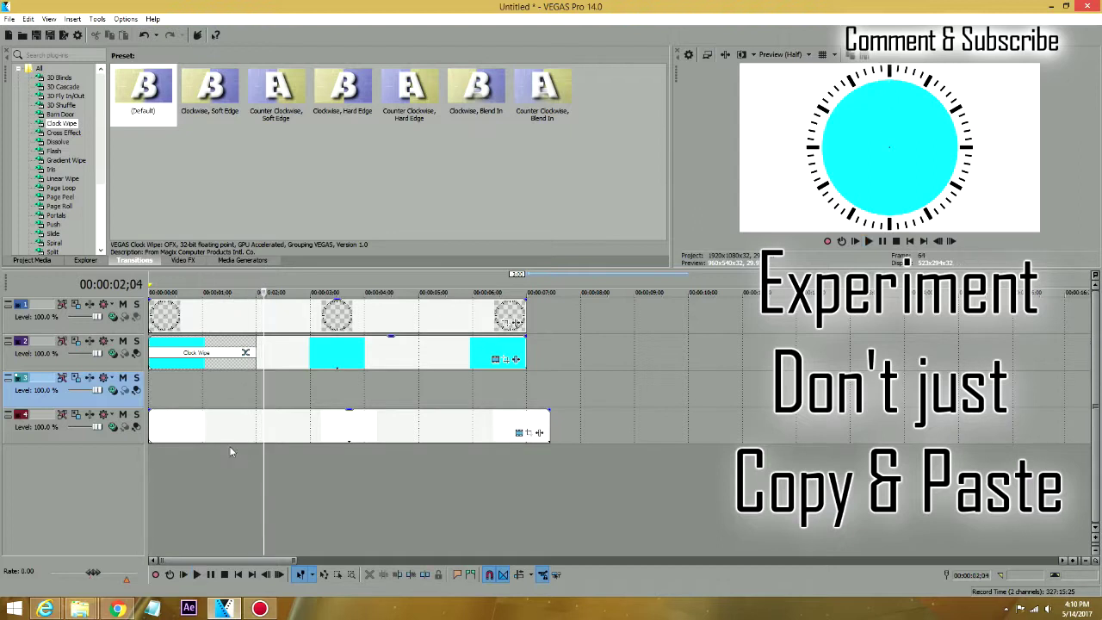
pyautogui.click(255, 365)
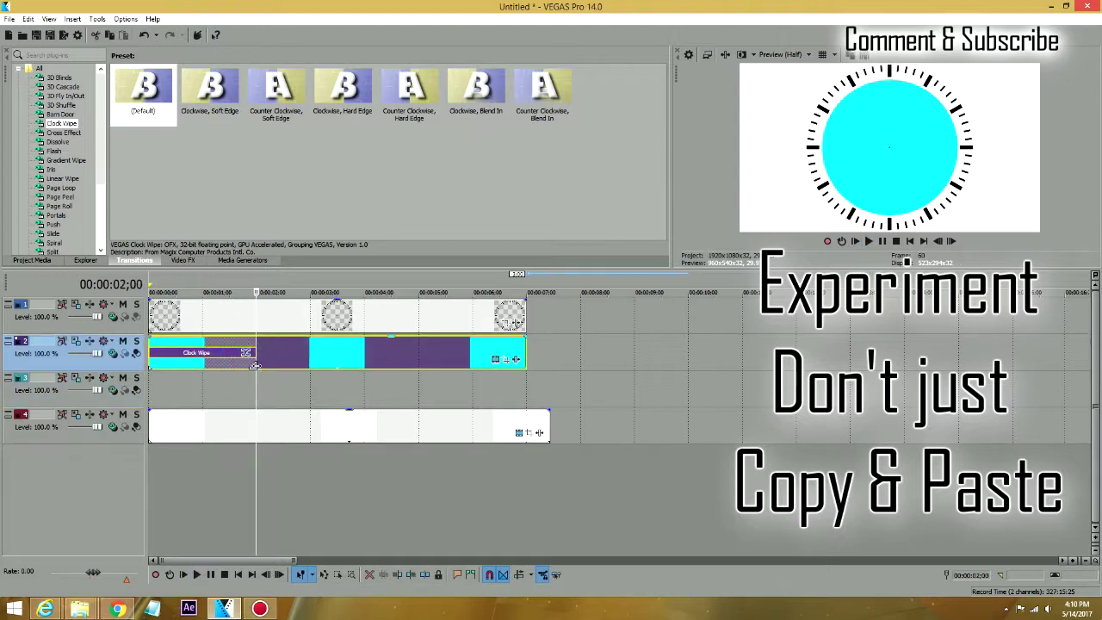
pyautogui.moveTo(255, 365); pyautogui.dragTo(200, 366)
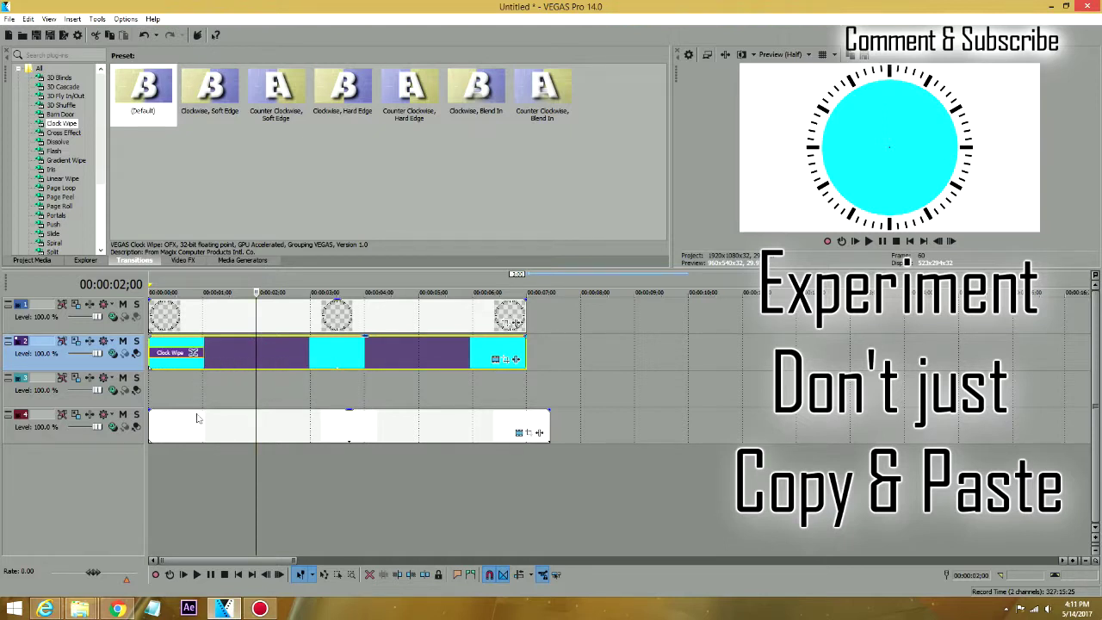
pyautogui.click(204, 367)
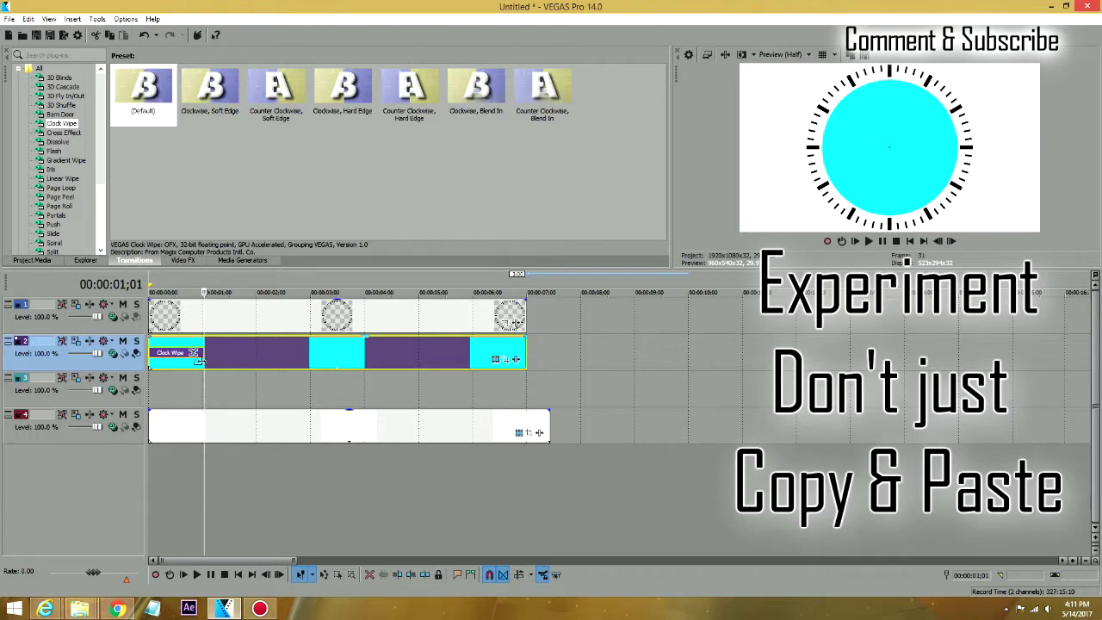
pyautogui.click(200, 361)
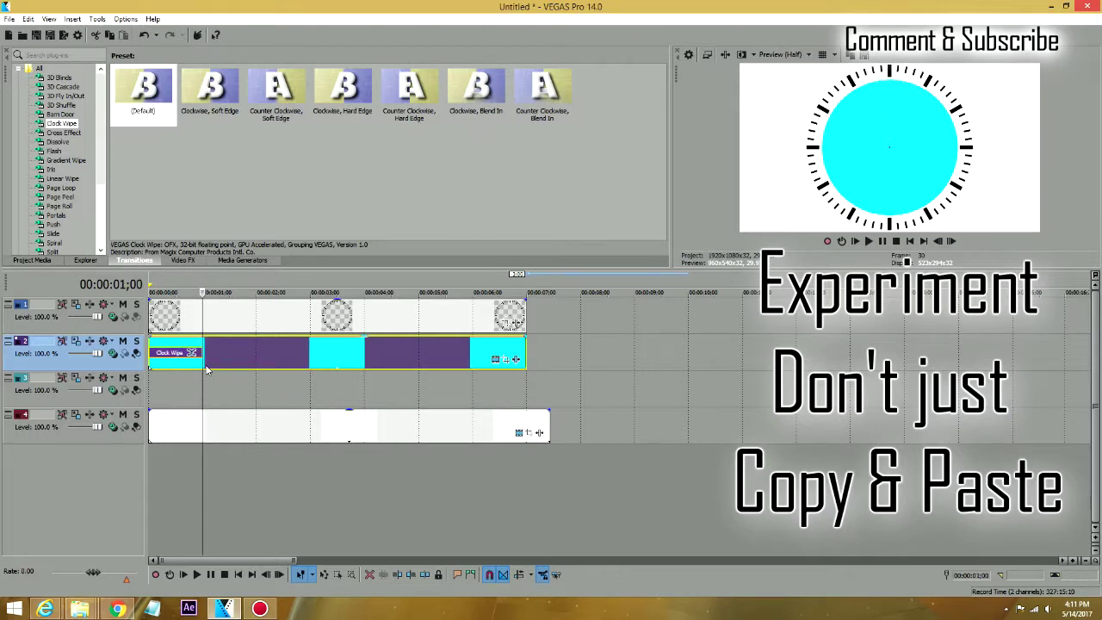
# Step: Replay the shortened circle wipe from the start several times to check it
pyautogui.click(240, 575)
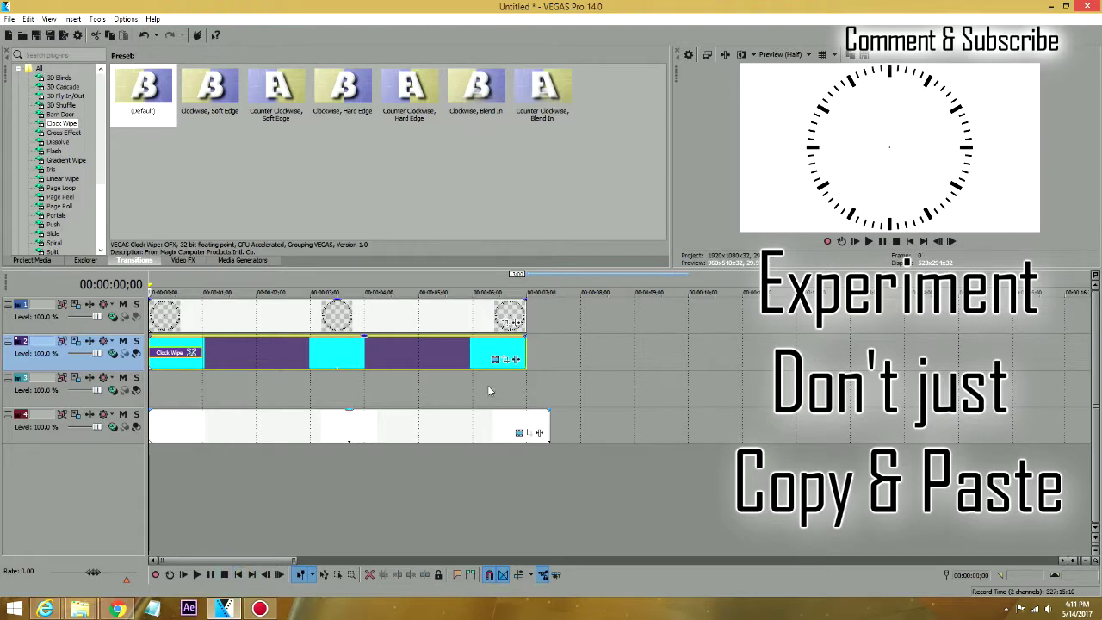
pyautogui.press('space')
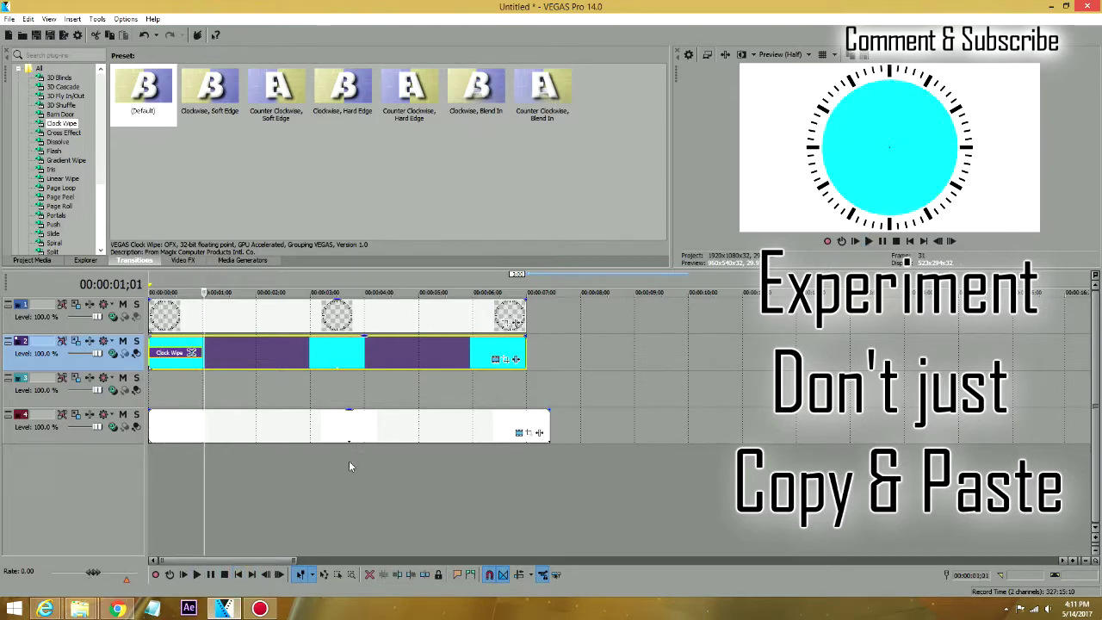
pyautogui.click(239, 575)
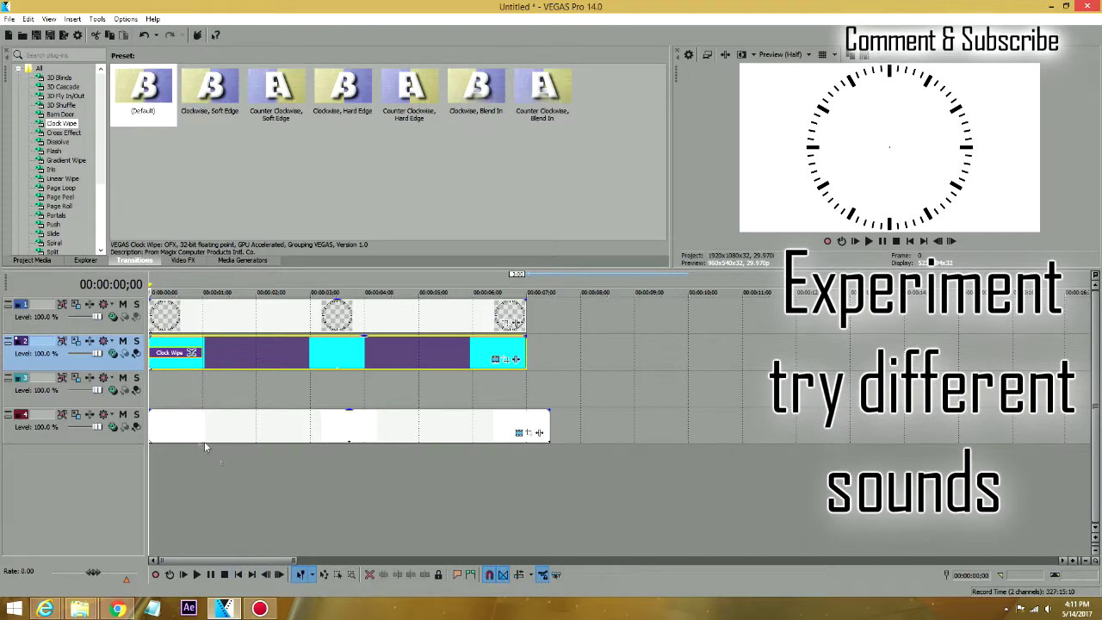
pyautogui.press('space')
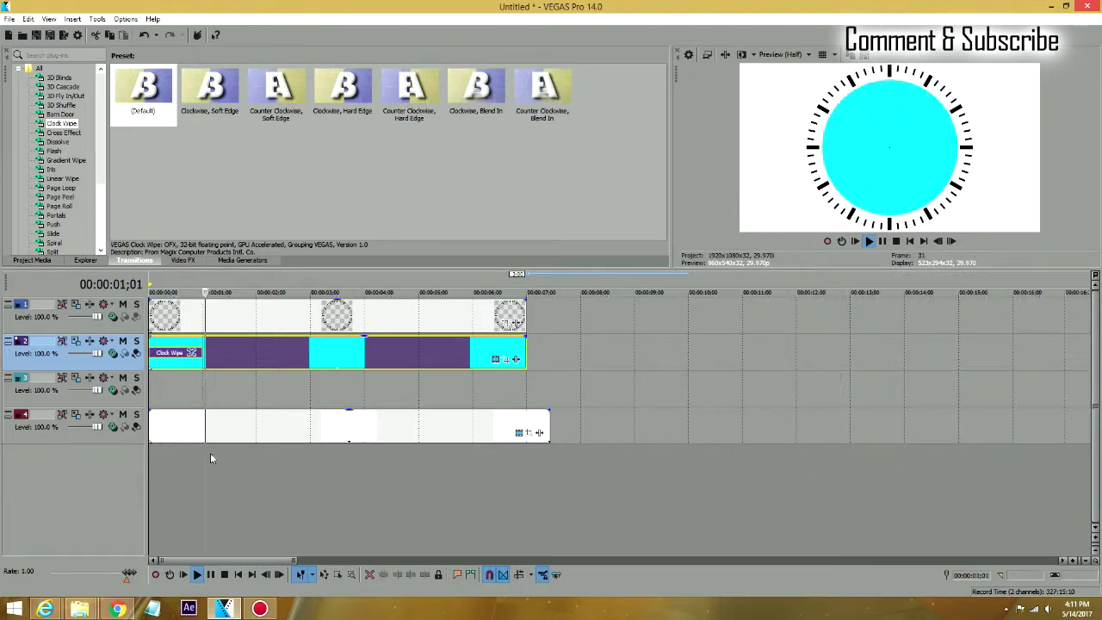
pyautogui.press('Return')
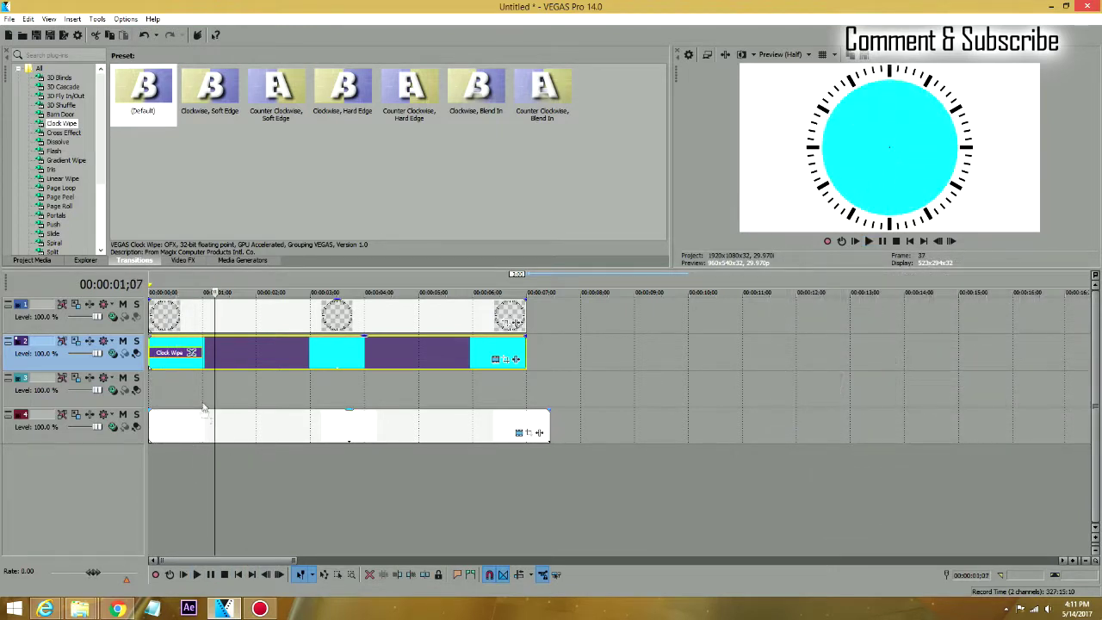
pyautogui.click(238, 576)
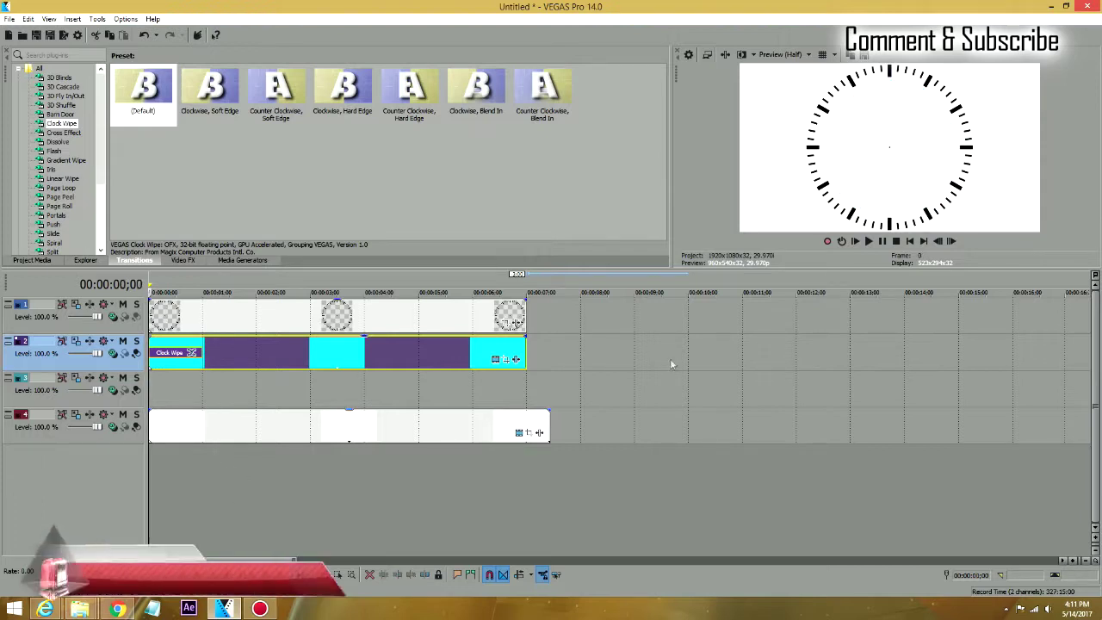
pyautogui.press('space')
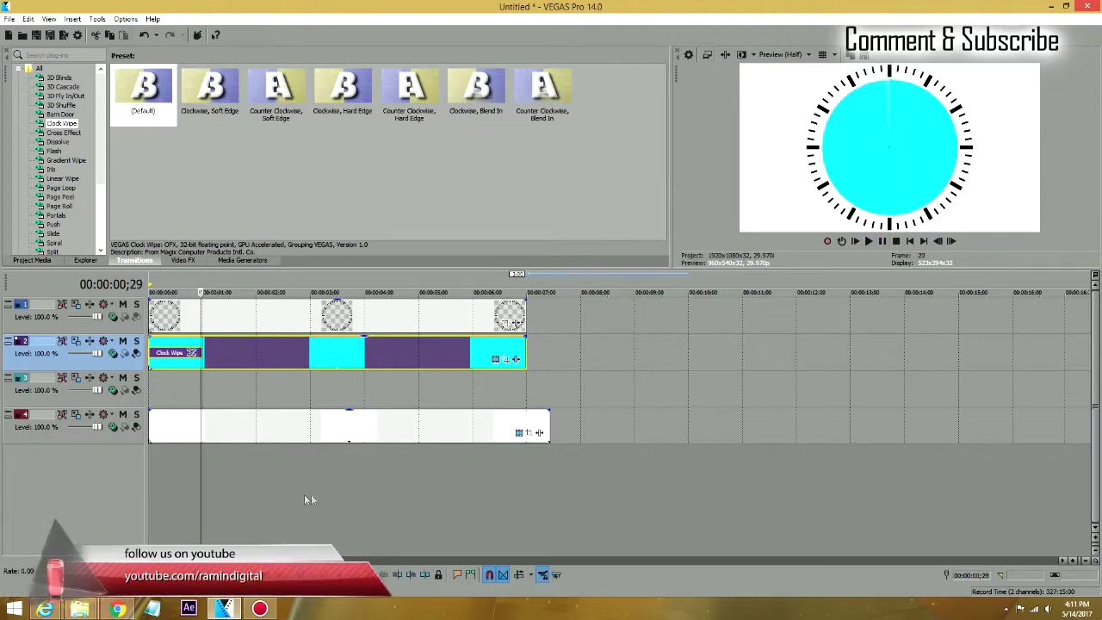
pyautogui.press('Return')
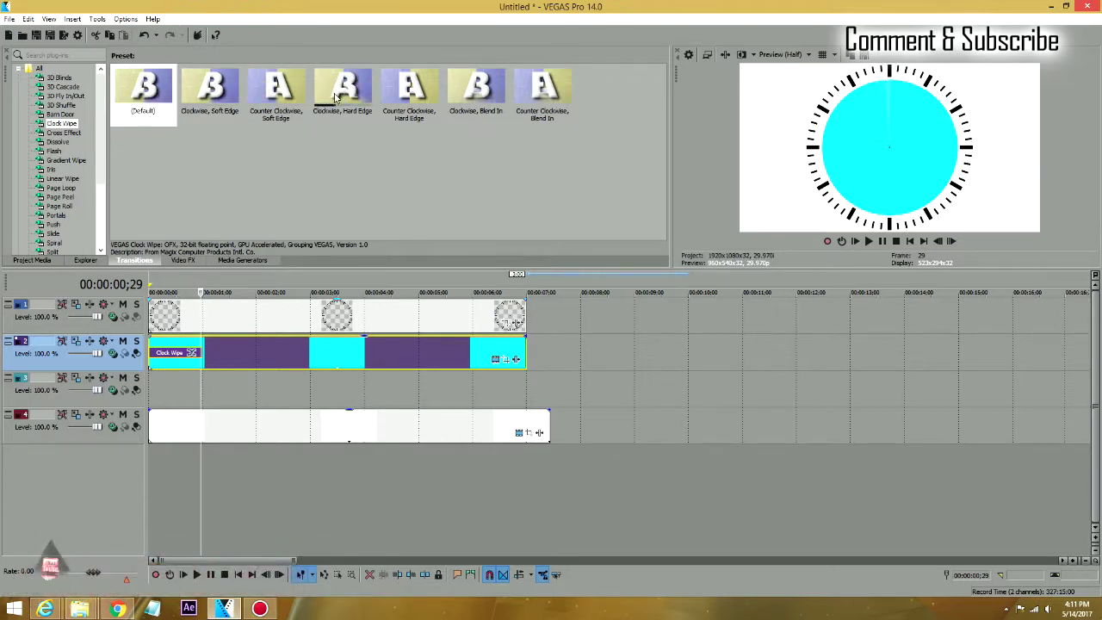
pyautogui.moveTo(336, 97); pyautogui.dragTo(158, 323)
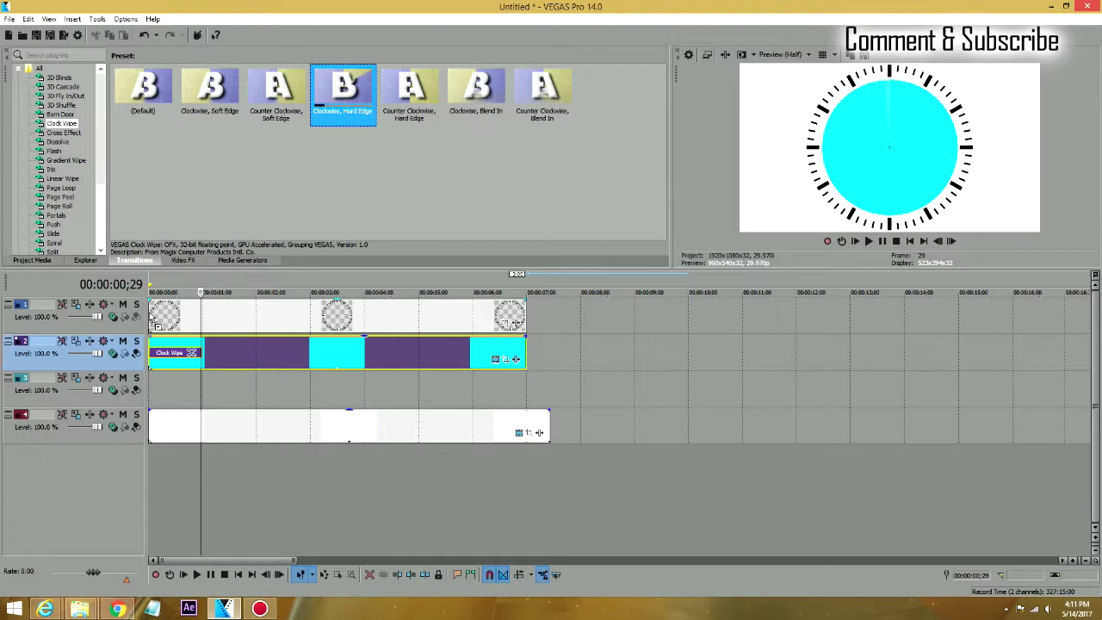
# Step: Apply the Counter Clockwise, Hard Edge Clock Wipe to the clock-face event on track 1
pyautogui.moveTo(157, 323); pyautogui.dragTo(151, 314)
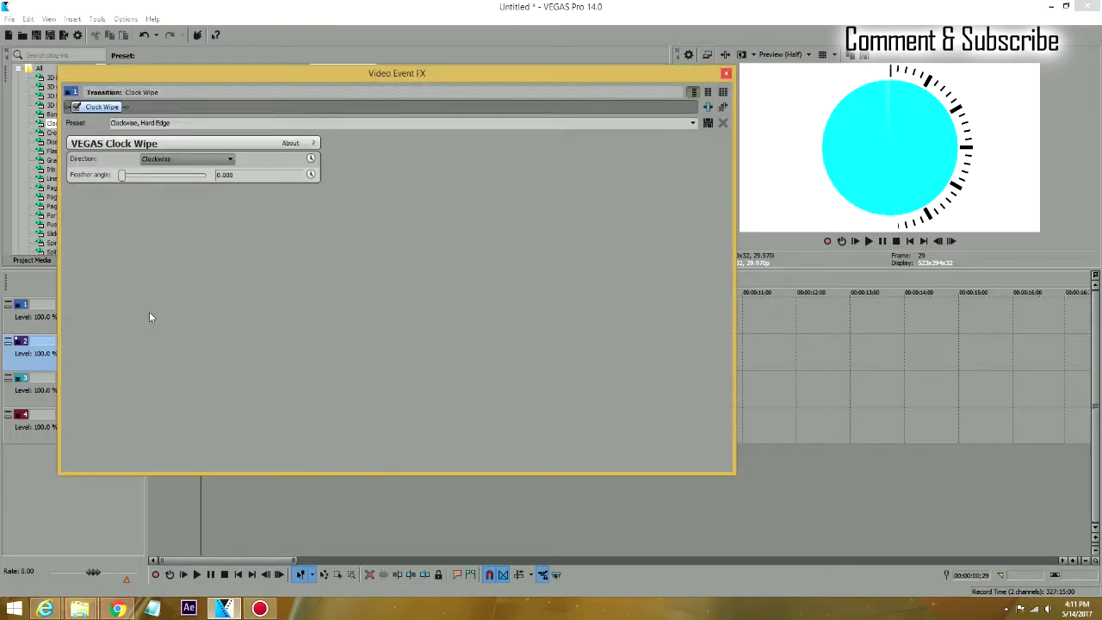
pyautogui.click(727, 74)
pyautogui.press('Home')
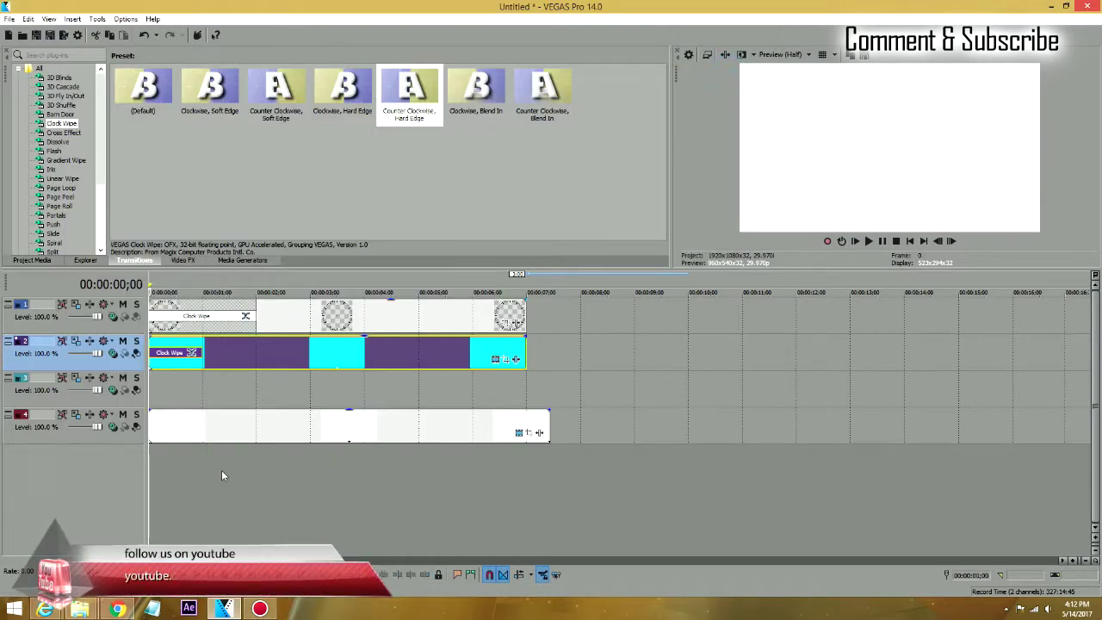
pyautogui.press('space')
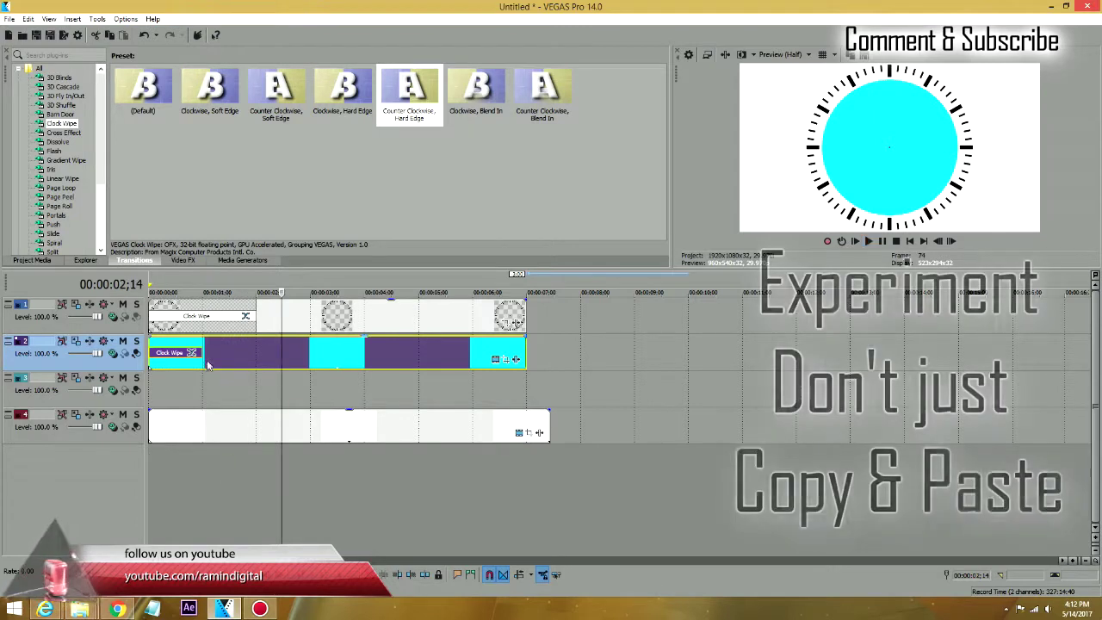
pyautogui.click(164, 394)
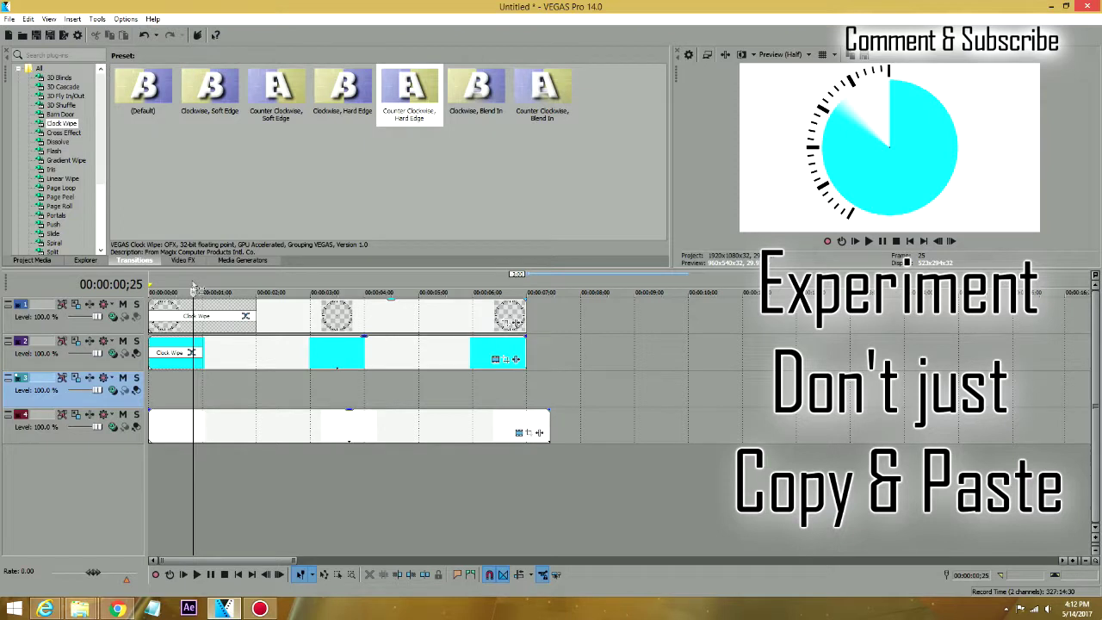
pyautogui.press('space')
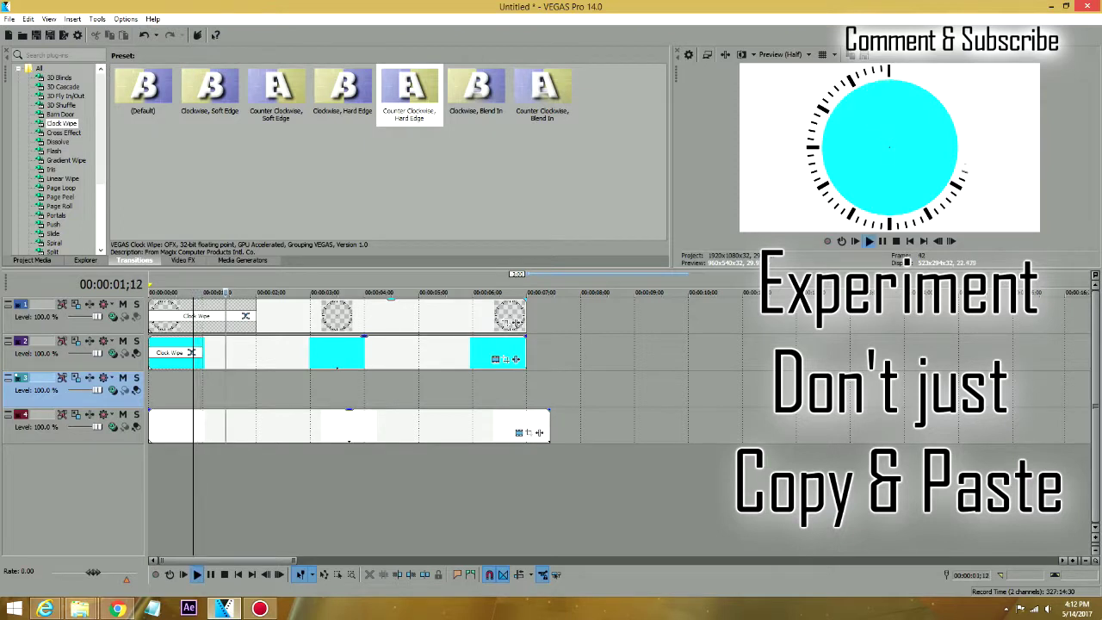
pyautogui.press('Return')
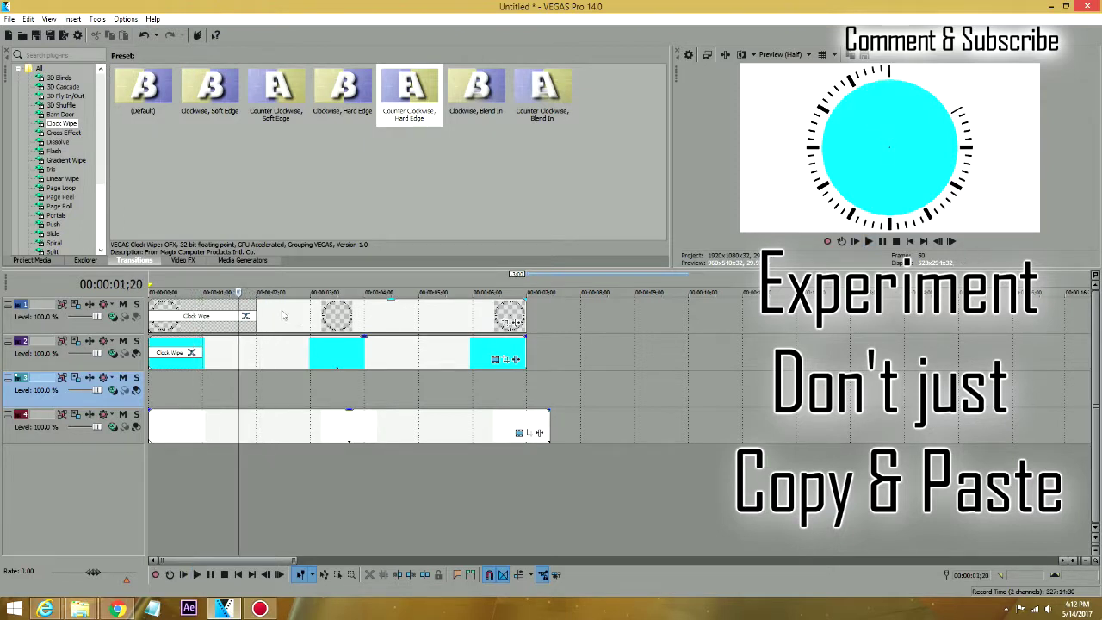
# Step: Shorten the clock-face wipe to one second, replay both wipes, and show Project Media
pyautogui.click(207, 349)
pyautogui.click(207, 317)
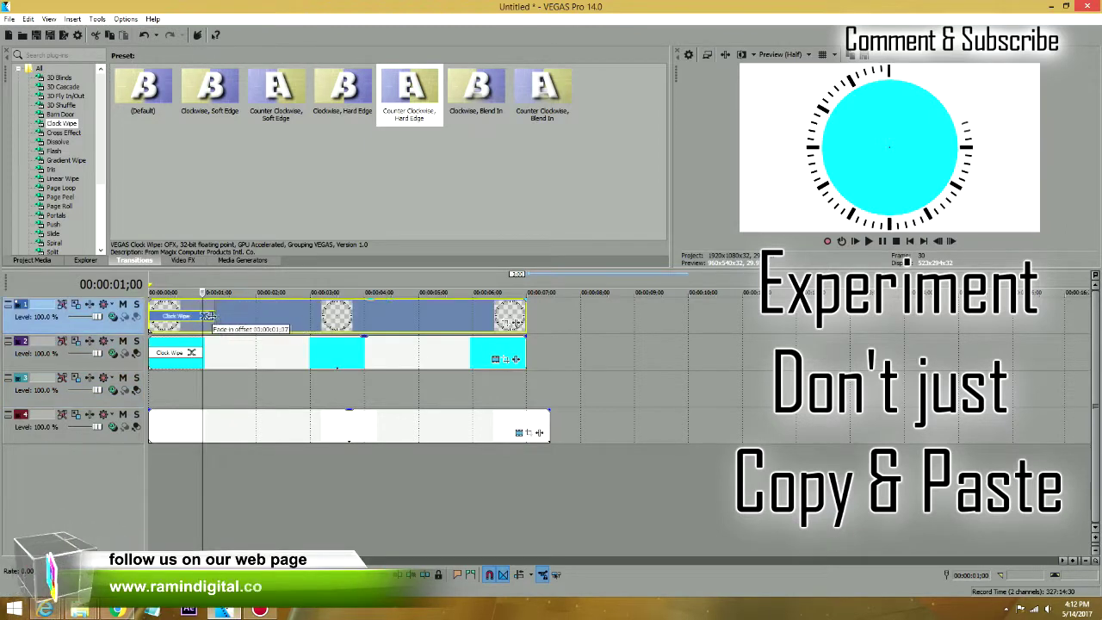
pyautogui.moveTo(206, 317); pyautogui.dragTo(202, 317)
pyautogui.press('Home')
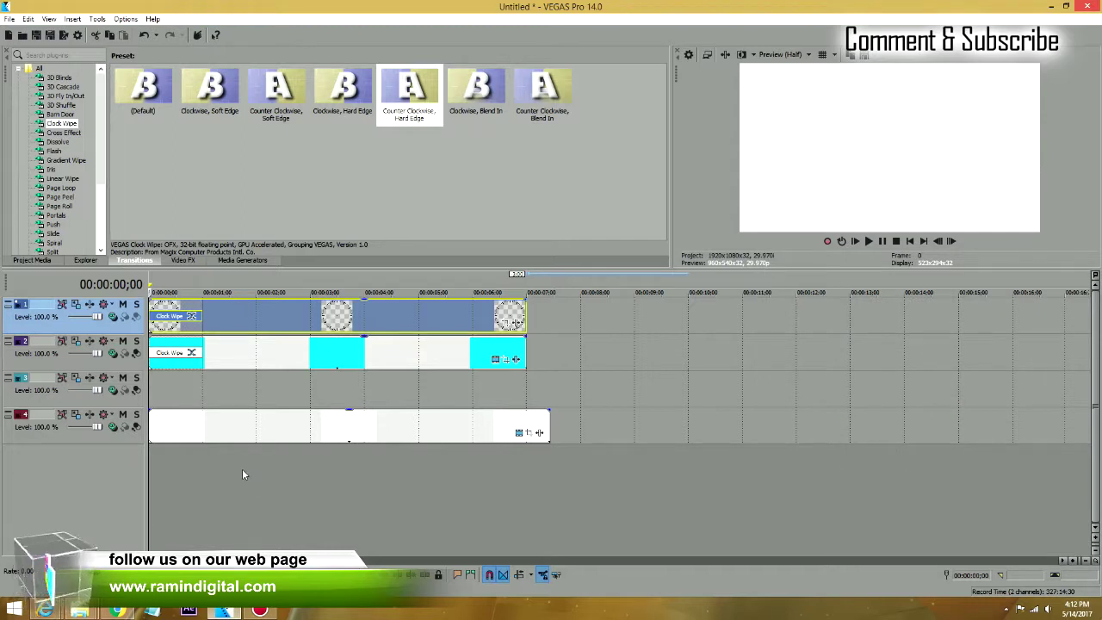
pyautogui.press('space')
pyautogui.press('space')
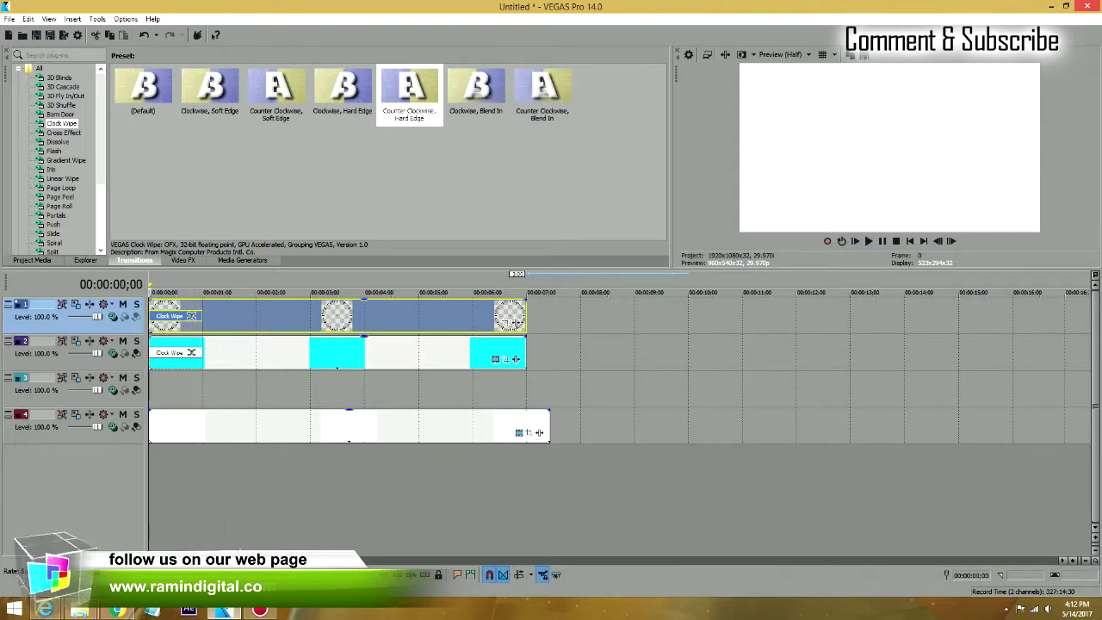
pyautogui.press('space')
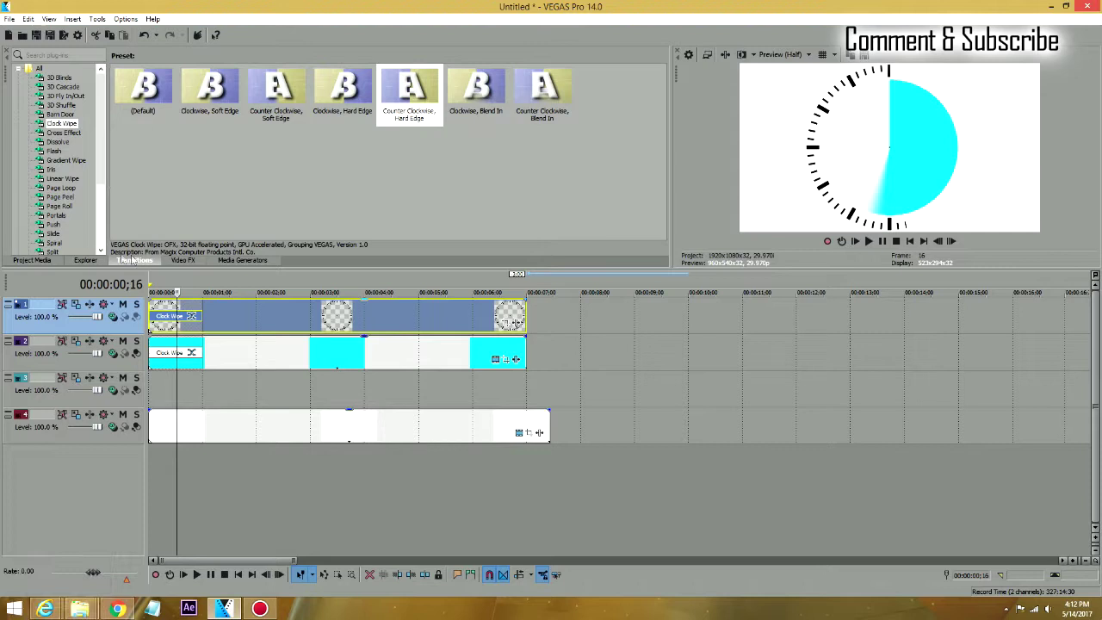
pyautogui.click(39, 260)
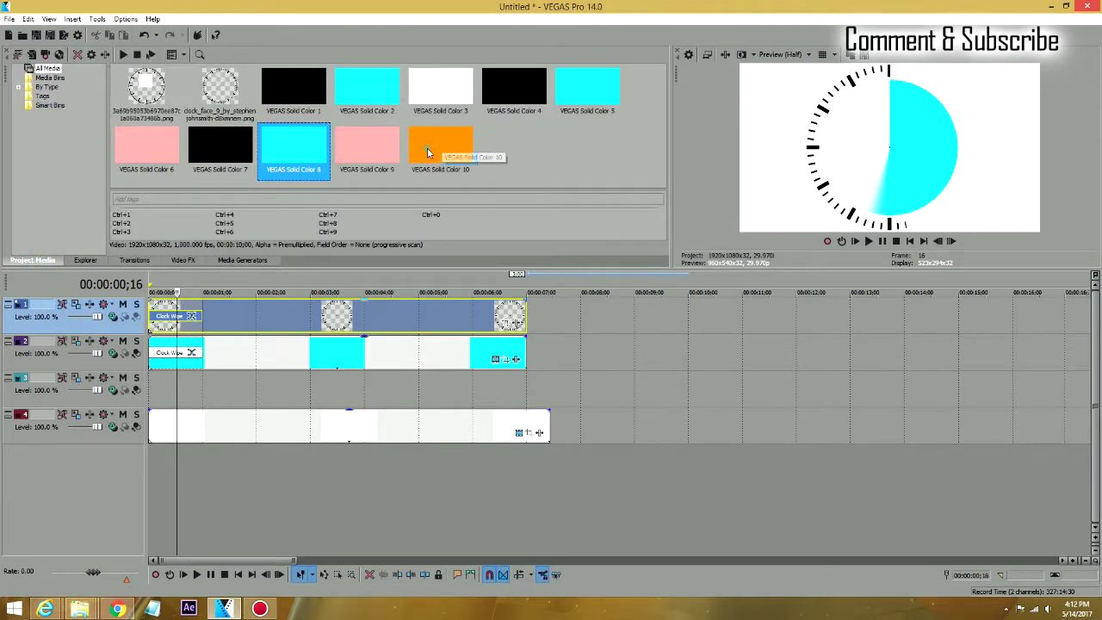
# Step: Place the orange solid colour on track 3 and trim it to match the other tracks
pyautogui.moveTo(427, 148); pyautogui.dragTo(225, 381)
pyautogui.click(601, 142)
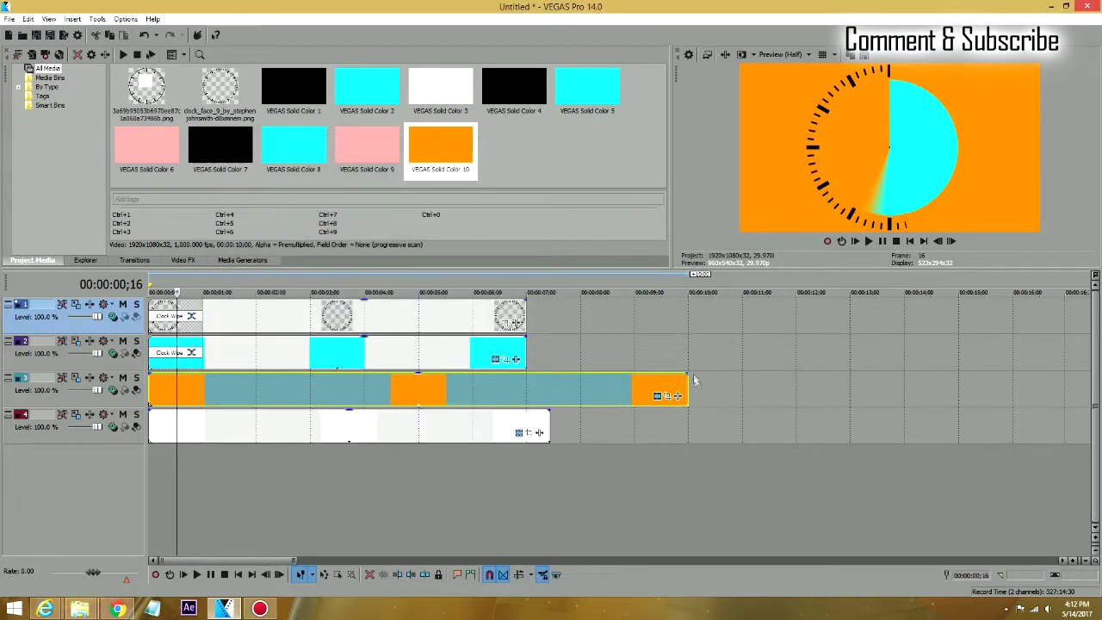
pyautogui.moveTo(689, 385); pyautogui.dragTo(530, 397)
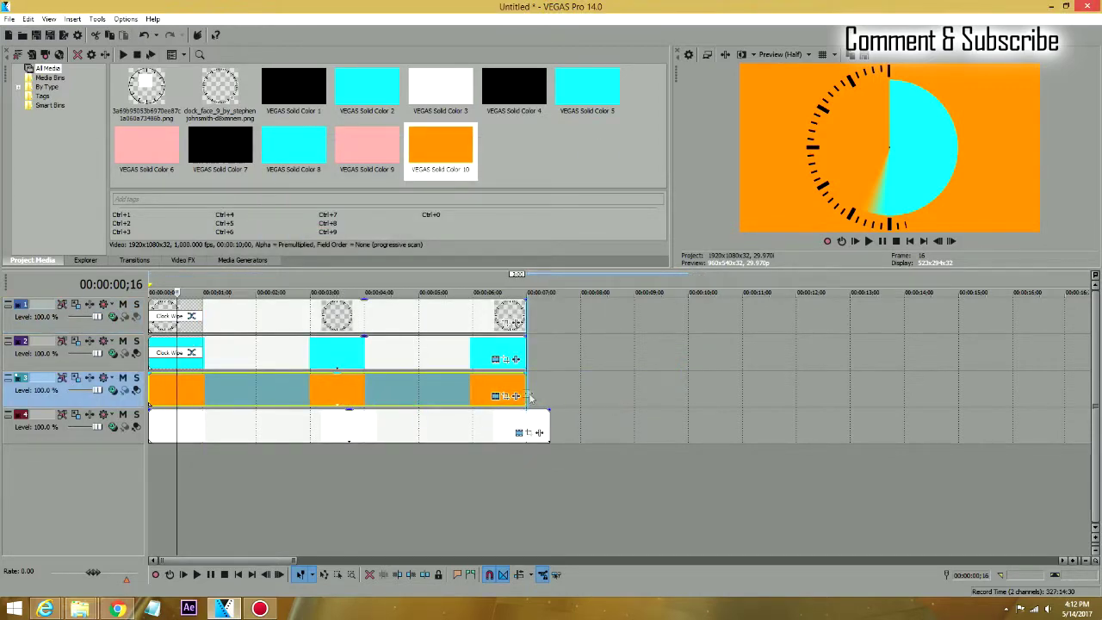
pyautogui.click(224, 483)
# Step: Cut the orange event with a Cookie Cutter 'Circle, Center' sized 0.211
pyautogui.click(181, 261)
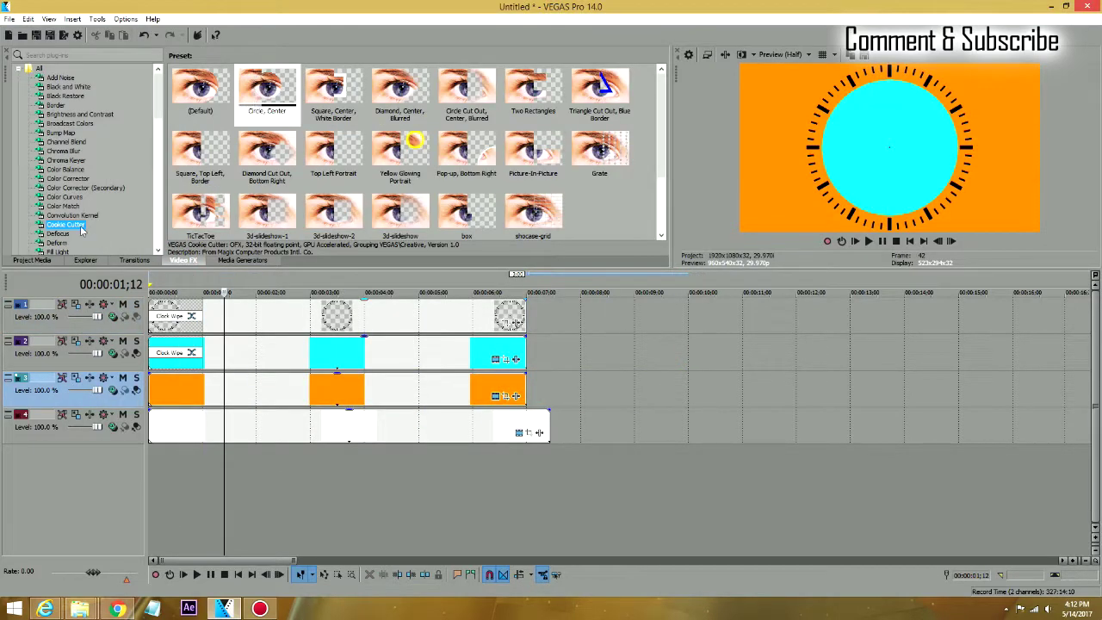
pyautogui.click(258, 93)
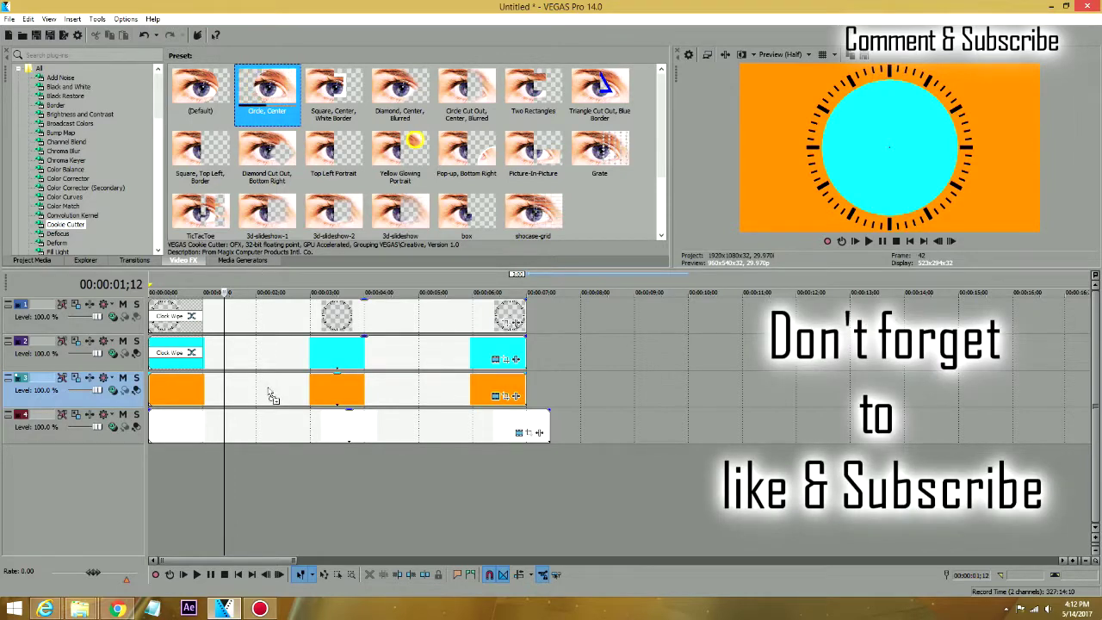
pyautogui.moveTo(271, 396); pyautogui.dragTo(269, 392)
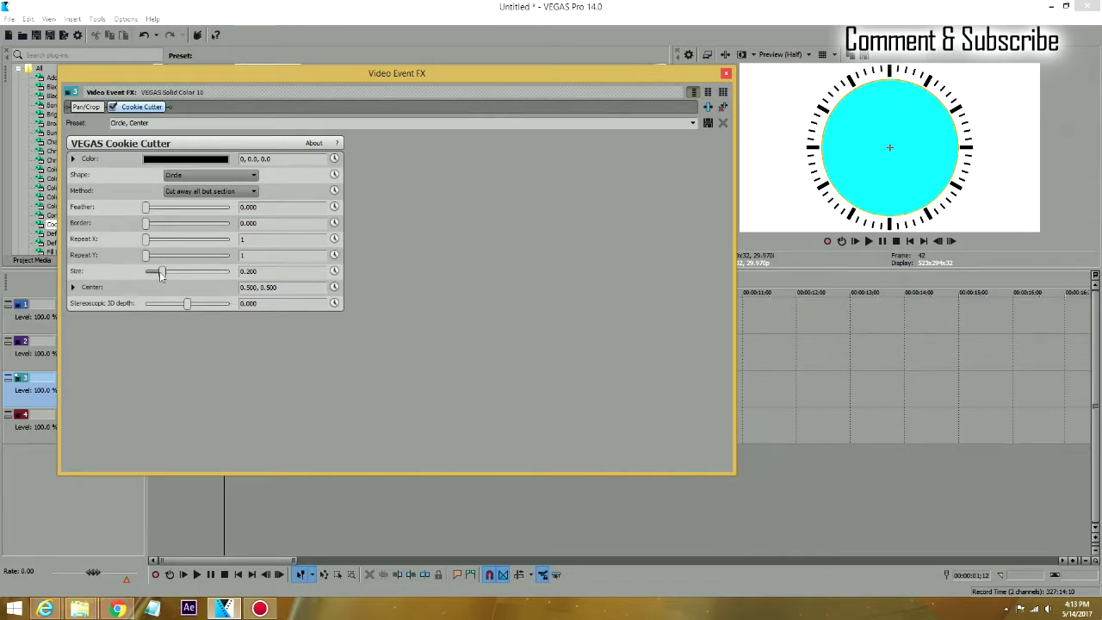
pyautogui.moveTo(163, 275); pyautogui.dragTo(164, 275)
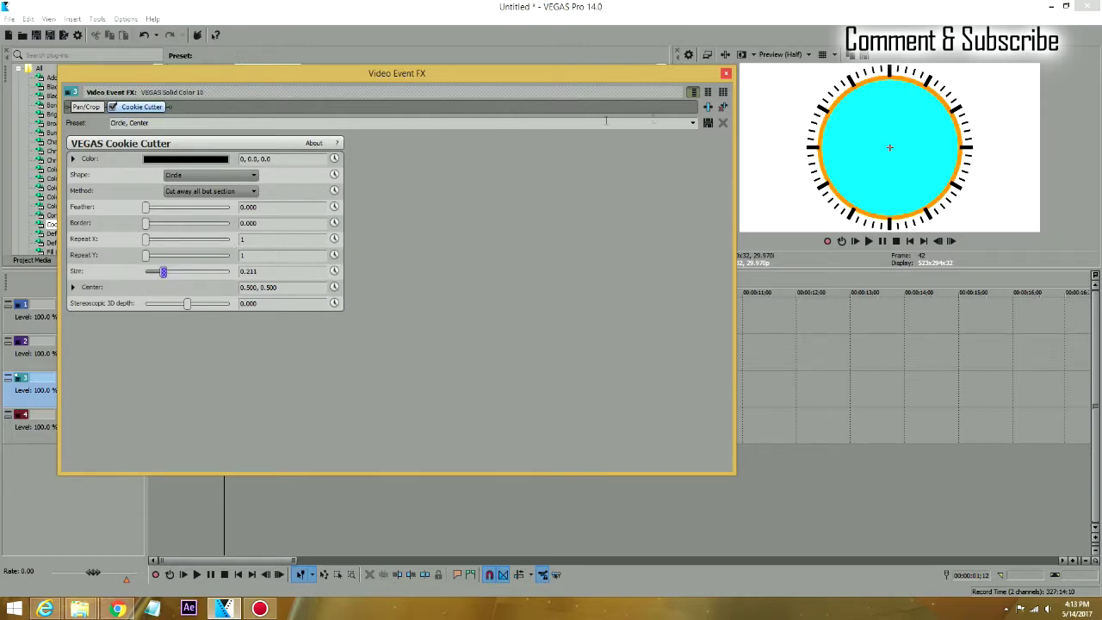
pyautogui.click(726, 73)
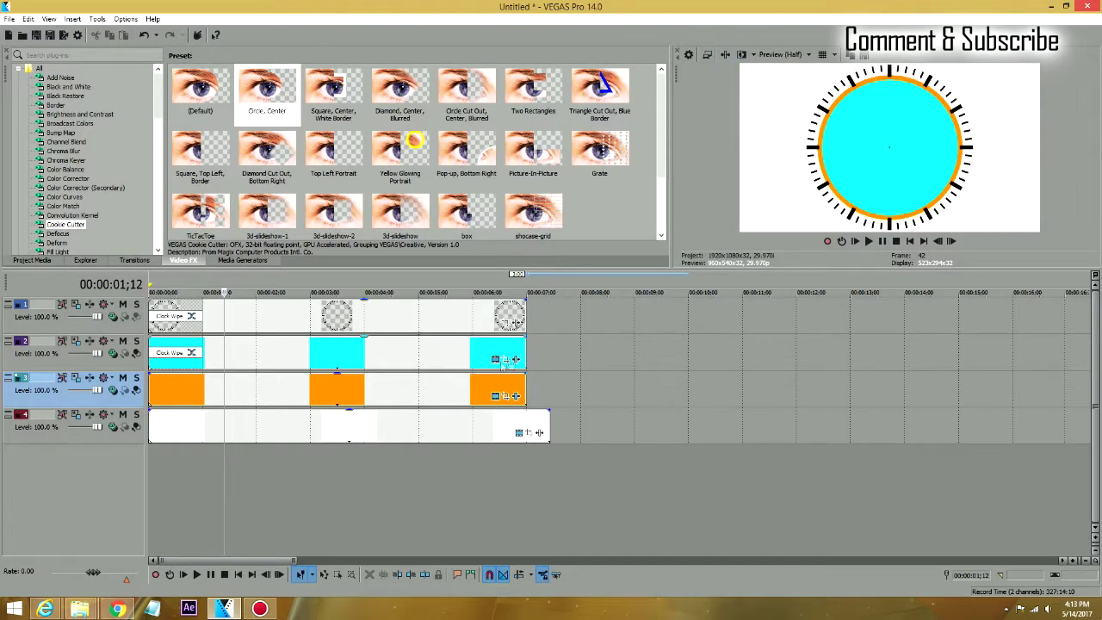
# Step: Reduce the cyan disc's Cookie Cutter Size to 0.184 and replay from the start
pyautogui.click(515, 360)
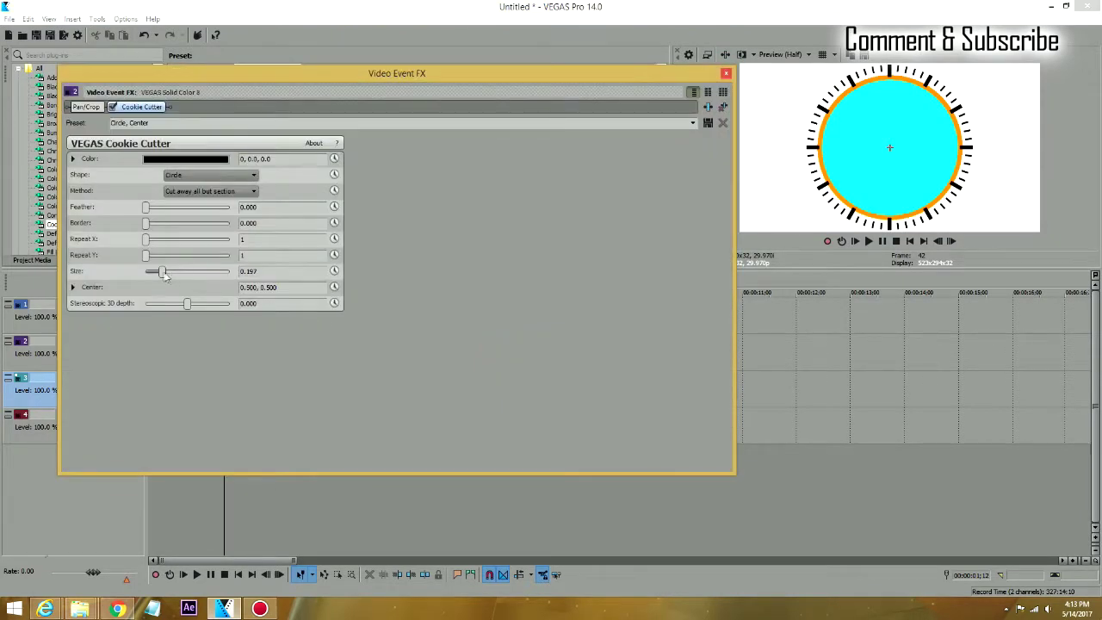
pyautogui.moveTo(164, 274); pyautogui.dragTo(164, 275)
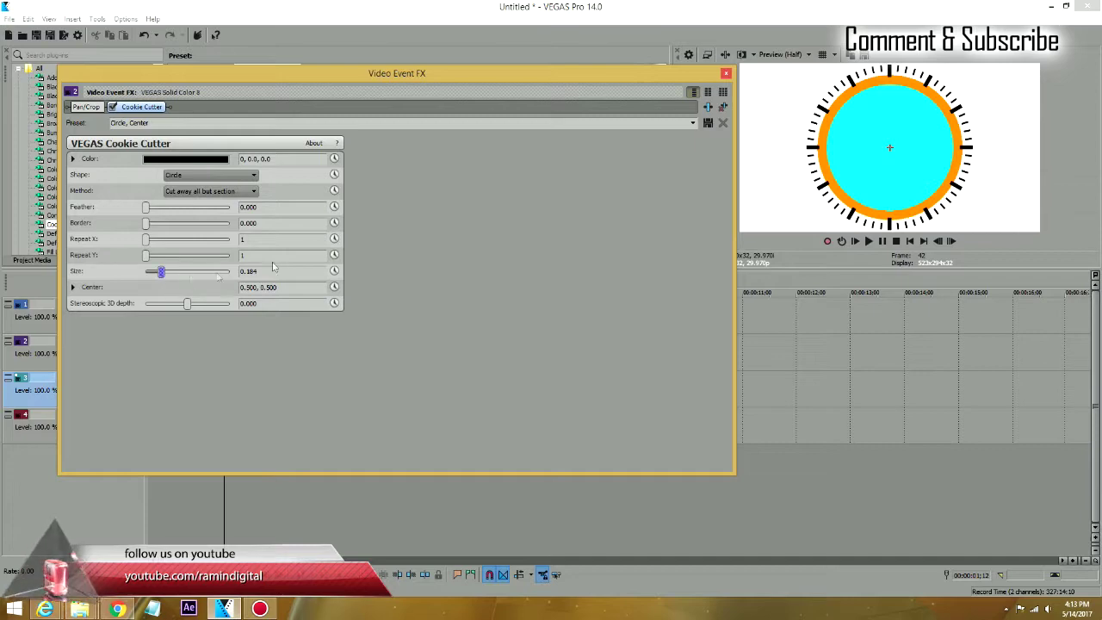
pyautogui.click(726, 73)
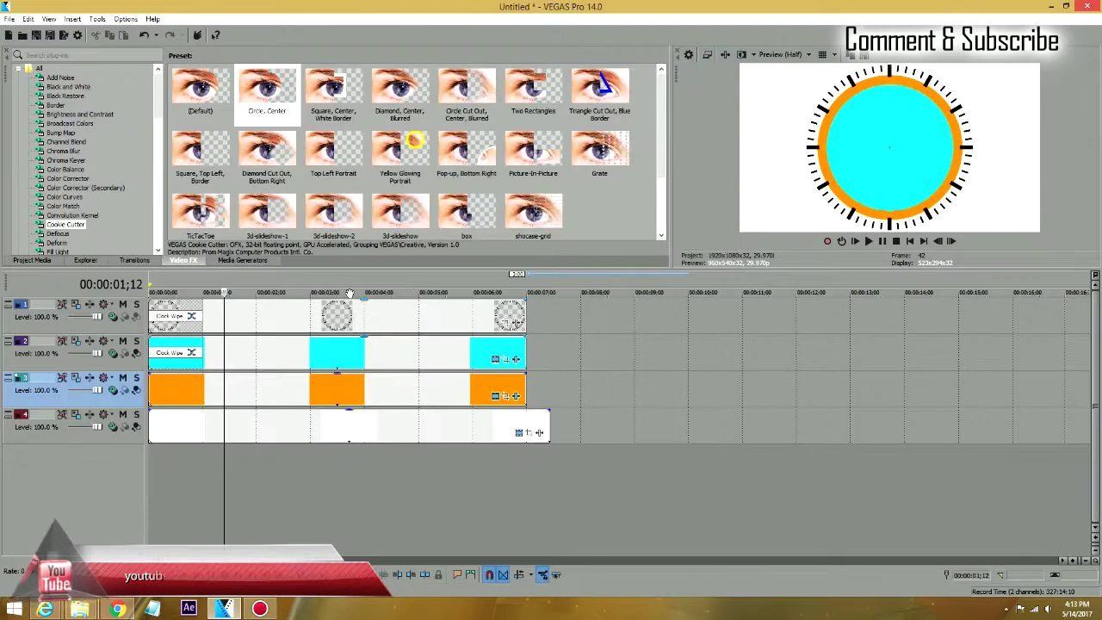
pyautogui.press('Home')
pyautogui.press('space')
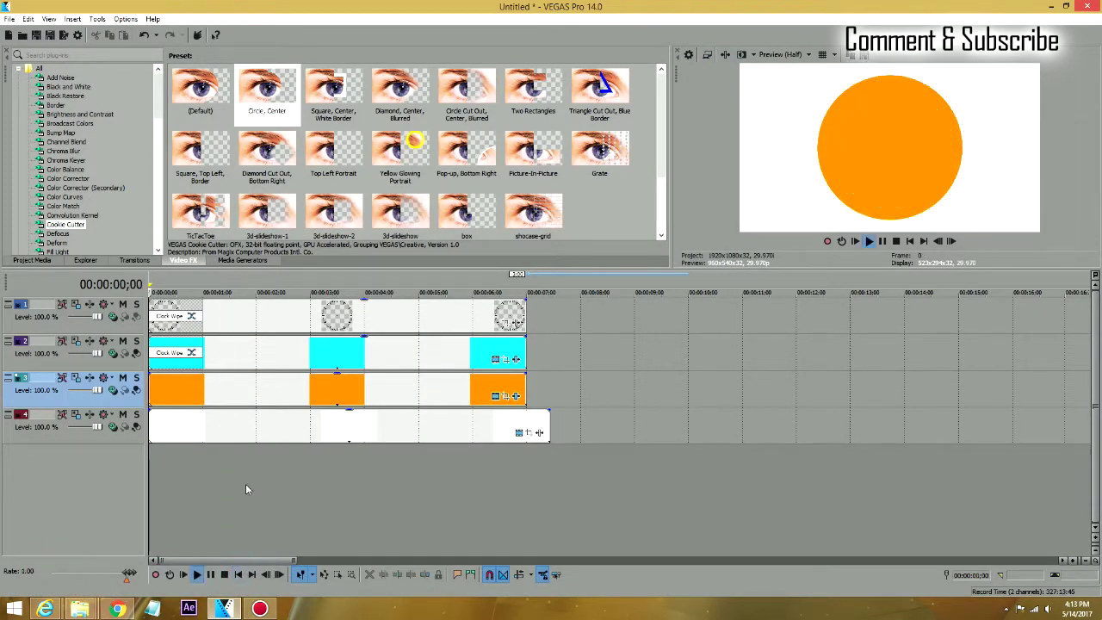
pyautogui.press('Return')
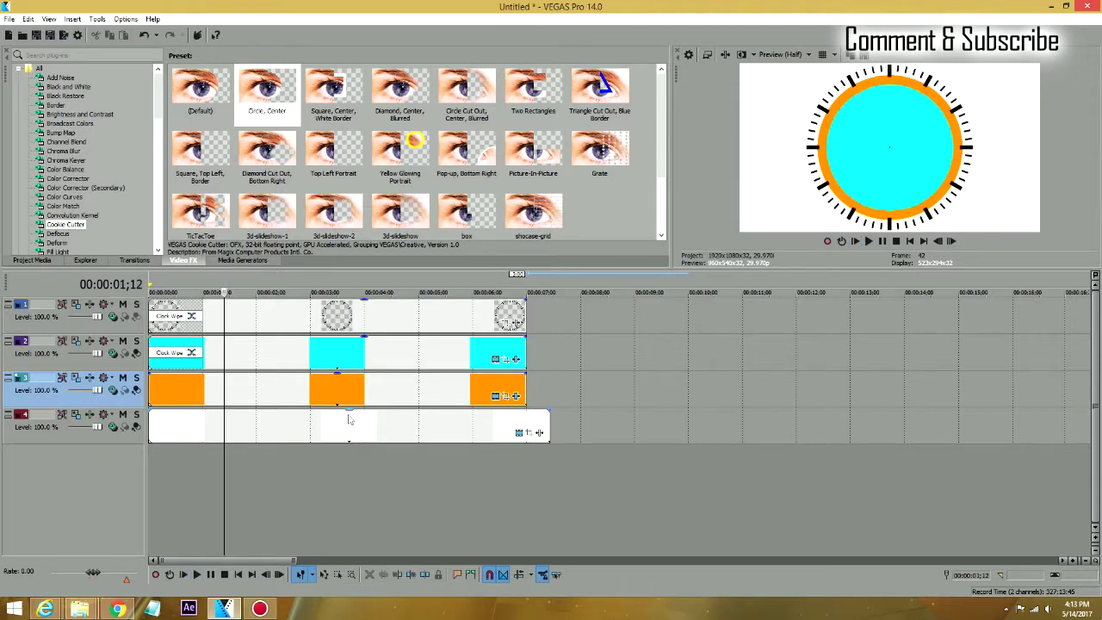
pyautogui.click(131, 260)
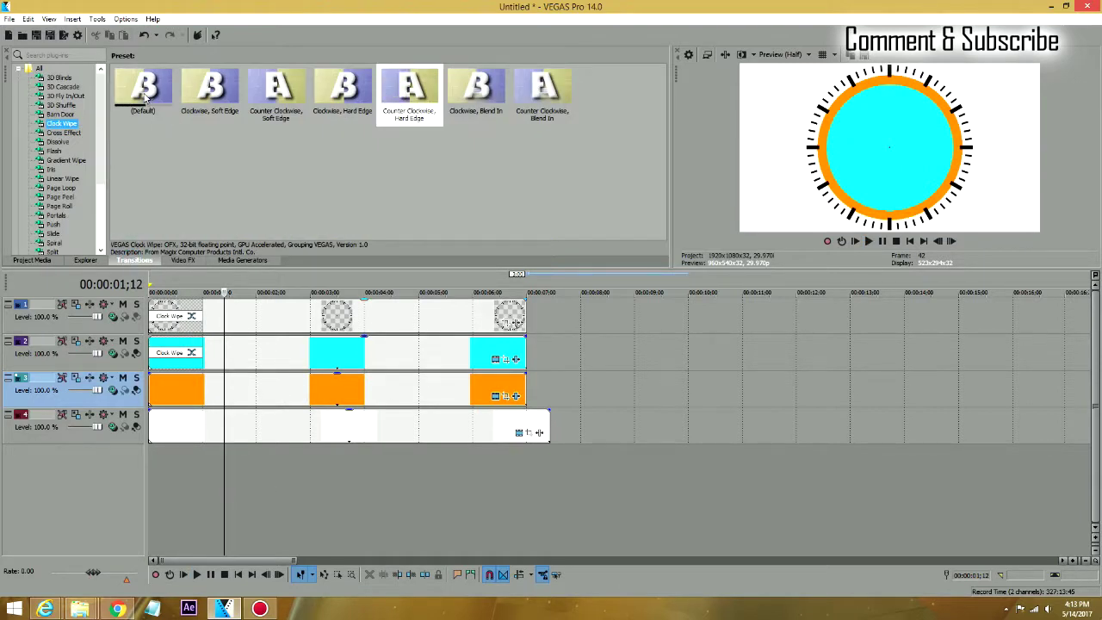
# Step: Add the 'Clockwise, Blend In' Clock Wipe to the start of the orange event on track 3
pyautogui.moveTo(144, 93)
pyautogui.mouseDown()
pyautogui.moveTo(160, 262)
pyautogui.moveTo(138, 90)
pyautogui.mouseUp()
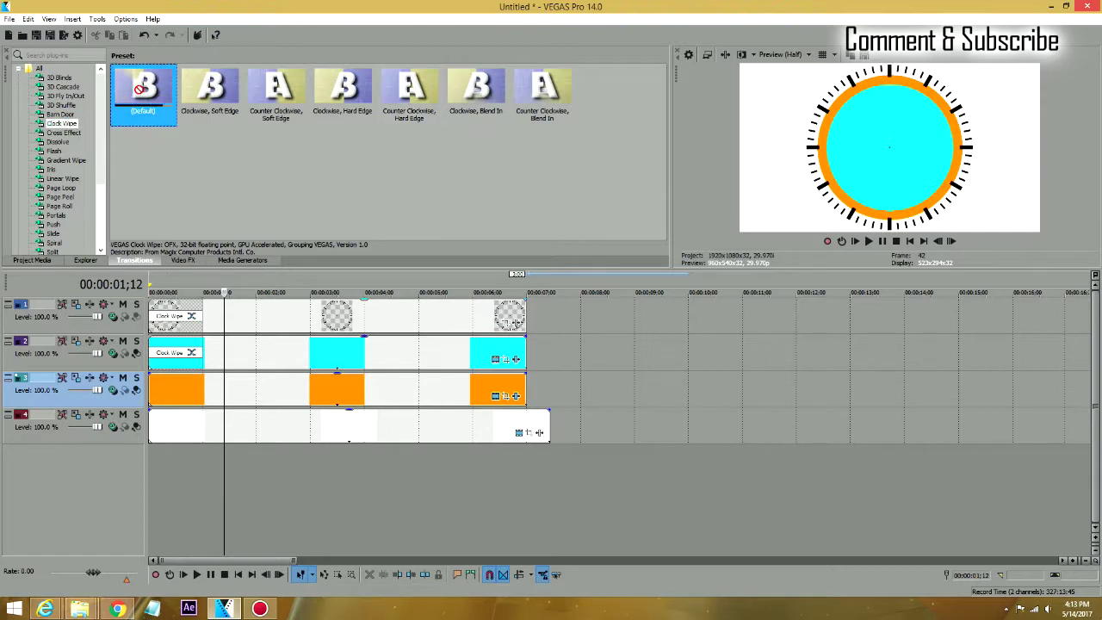
pyautogui.moveTo(473, 101); pyautogui.dragTo(181, 392)
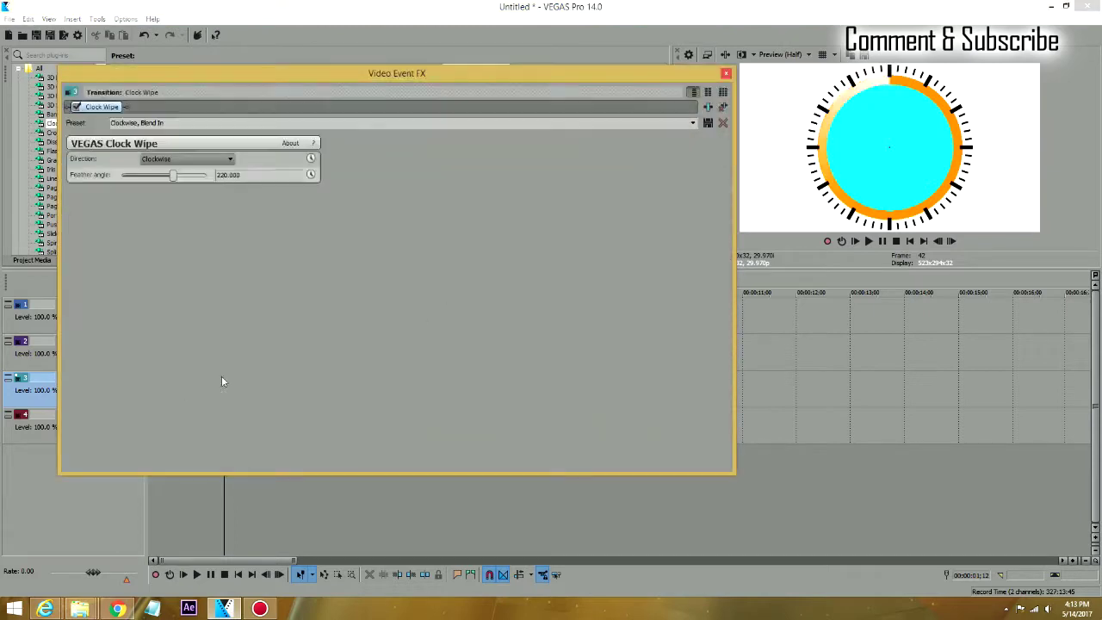
pyautogui.click(726, 76)
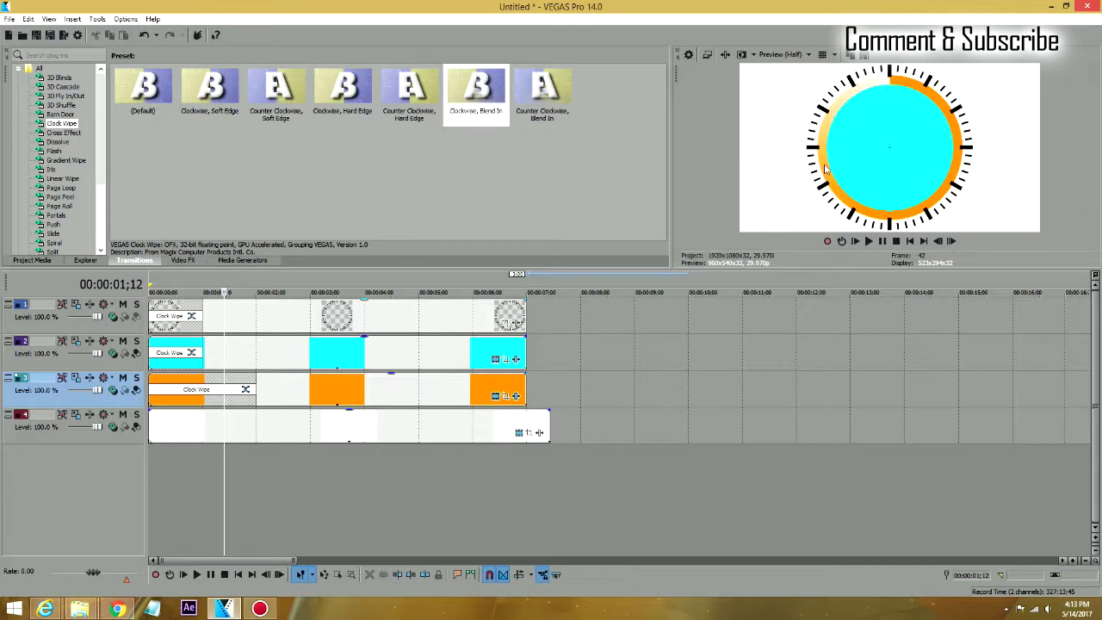
pyautogui.click(240, 574)
pyautogui.press('space')
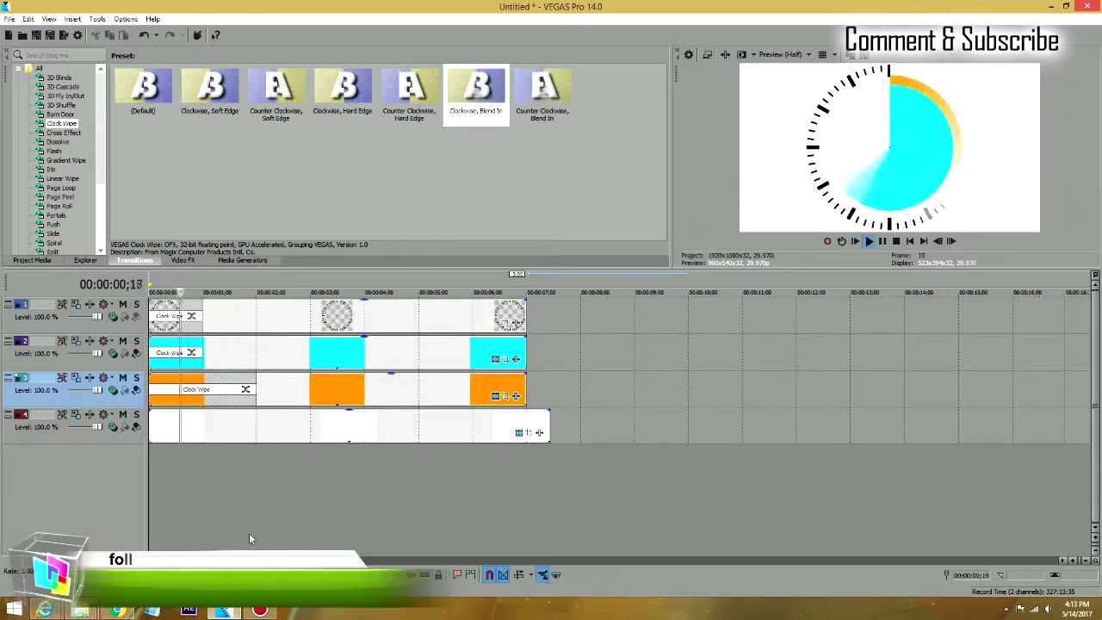
pyautogui.press('Return')
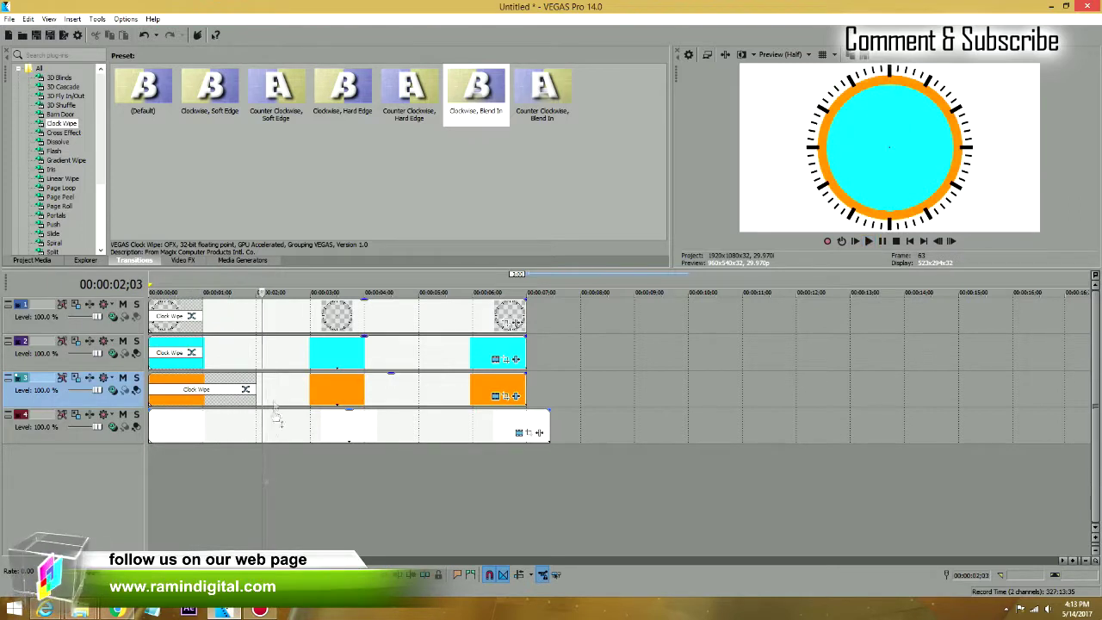
# Step: Shorten the orange ring's wipe to about 1;03, replay it, and trim track 1's event
pyautogui.moveTo(252, 399); pyautogui.dragTo(202, 399)
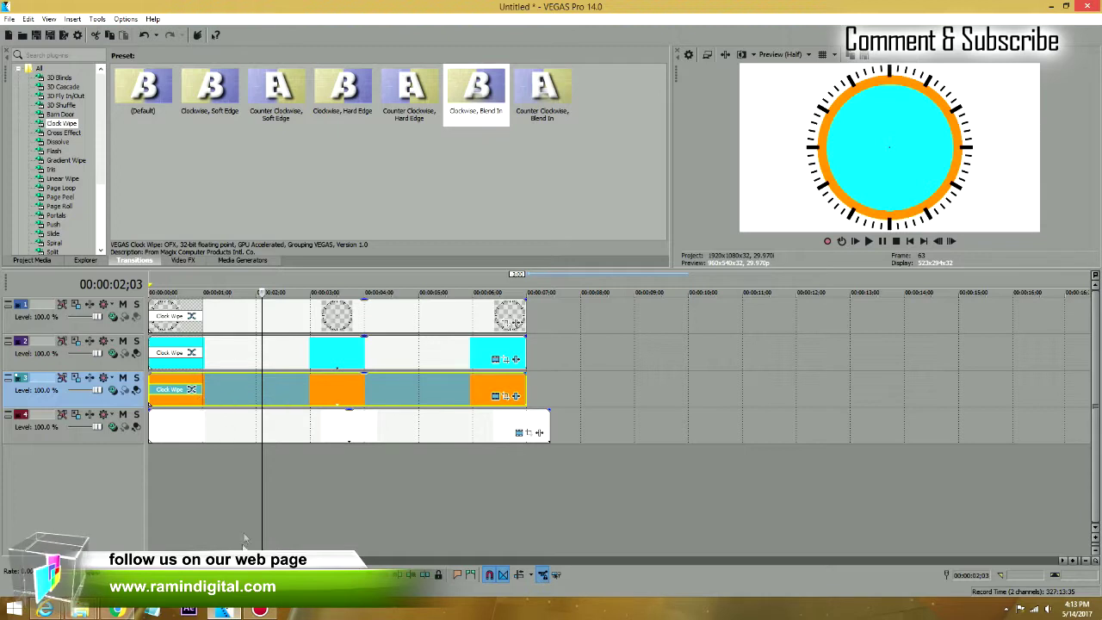
pyautogui.press('Home')
pyautogui.press('space')
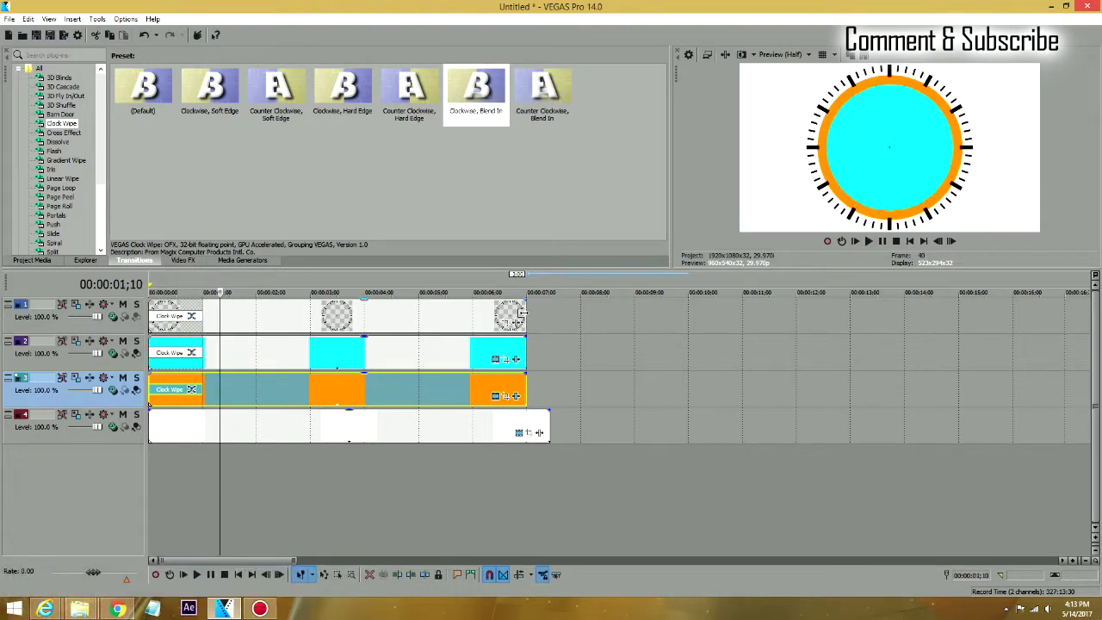
pyautogui.moveTo(521, 314); pyautogui.dragTo(220, 317)
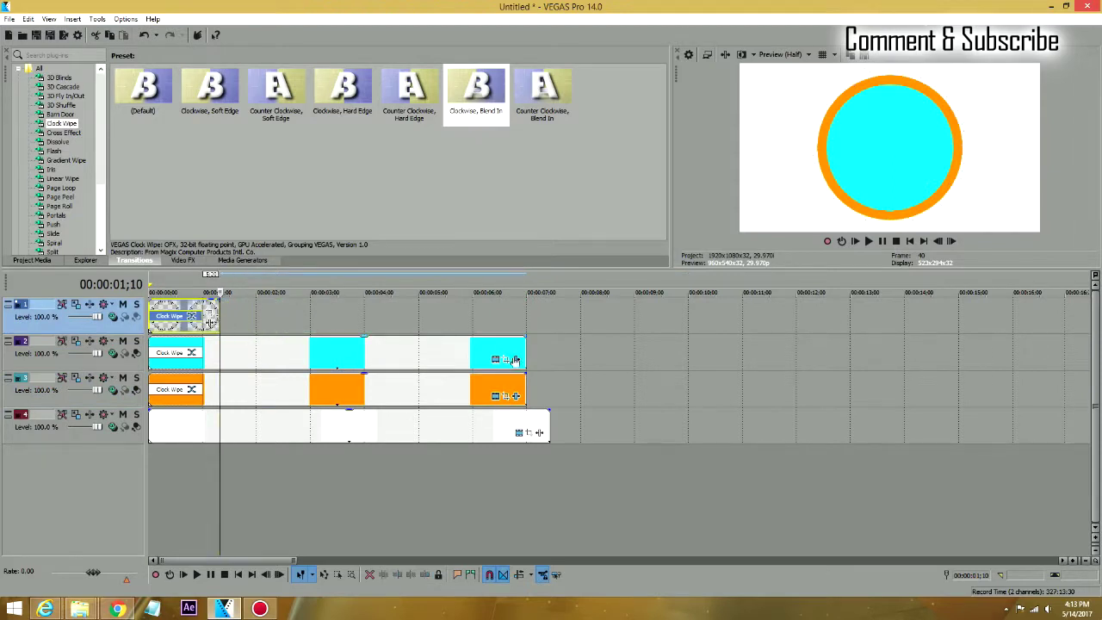
# Step: Trim the cyan track 2 event to end near one second and replay it from the start
pyautogui.moveTo(524, 348); pyautogui.dragTo(219, 348)
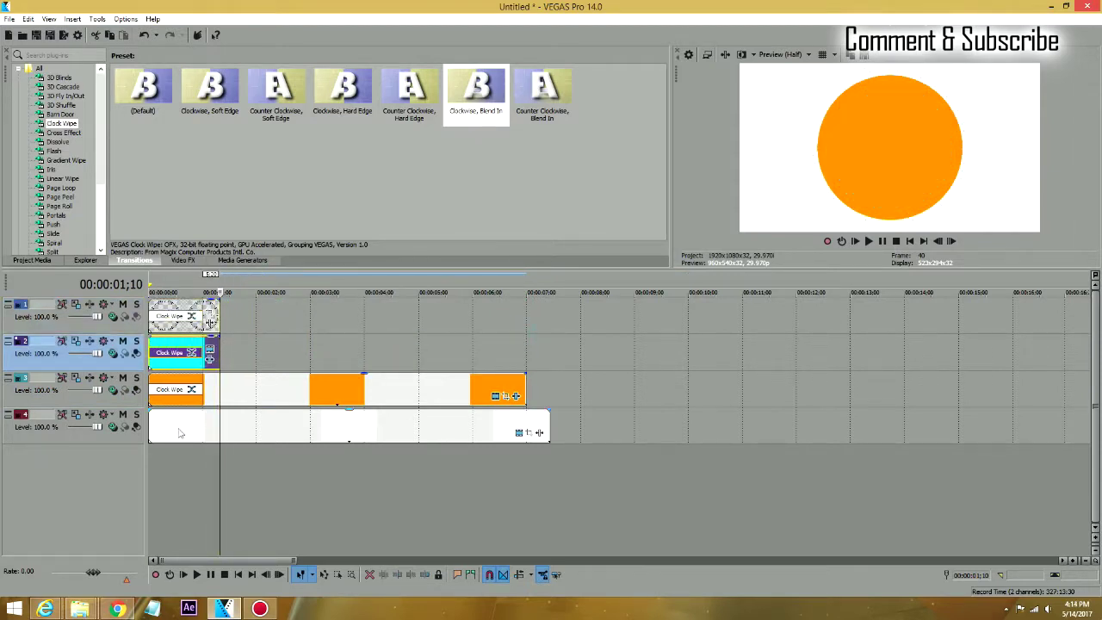
pyautogui.click(152, 454)
pyautogui.press('space')
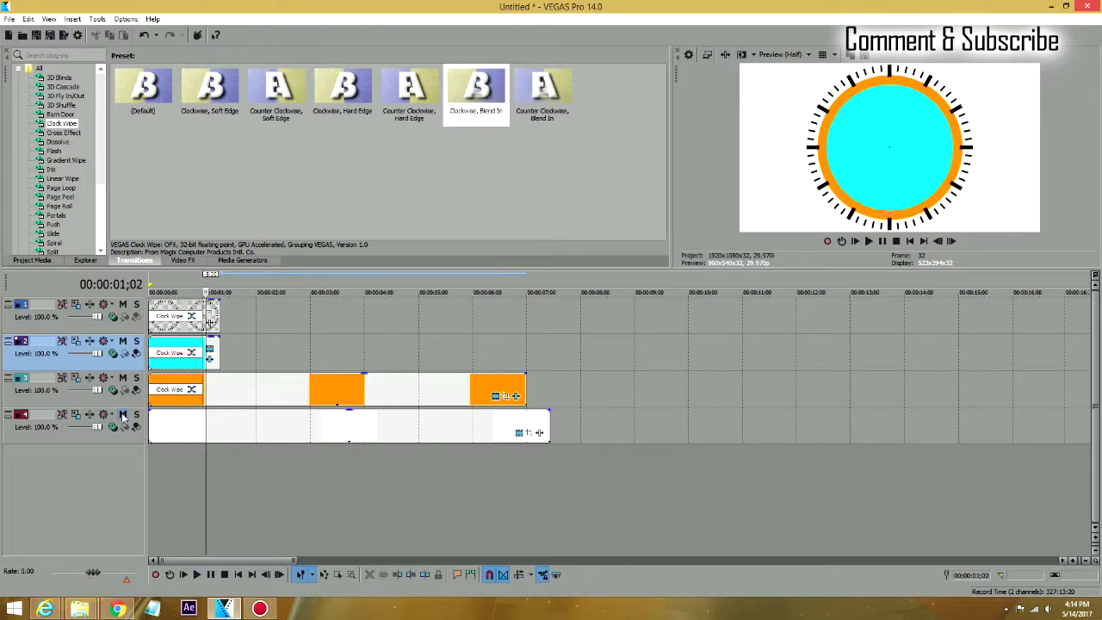
# Step: Play the shortened animation from the start over the black background, then stop
pyautogui.click(238, 574)
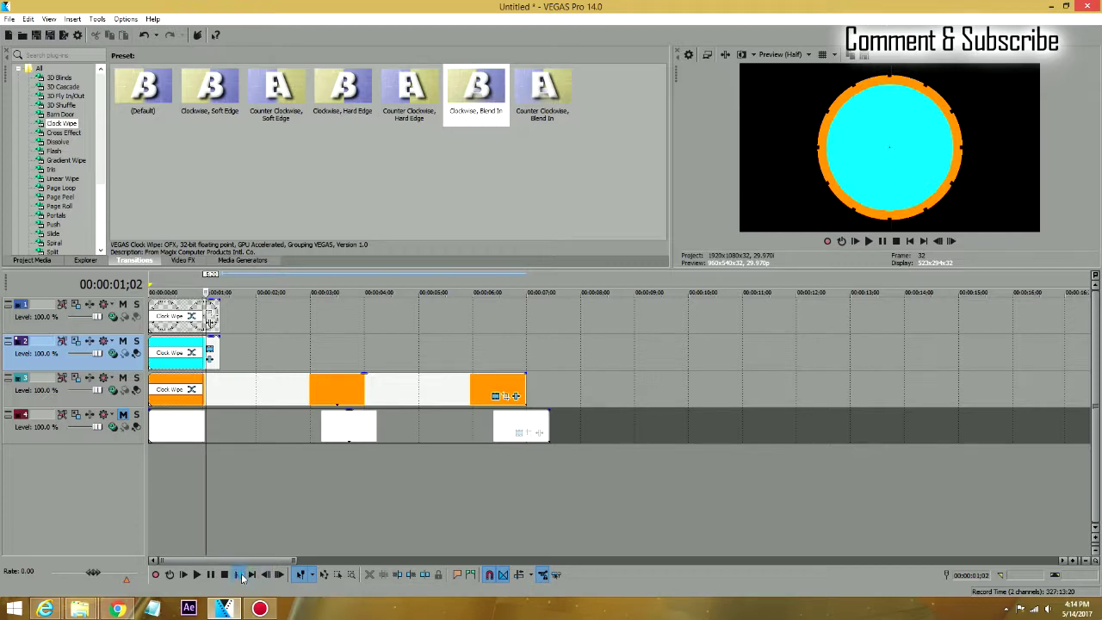
pyautogui.press('space')
pyautogui.press('Return')
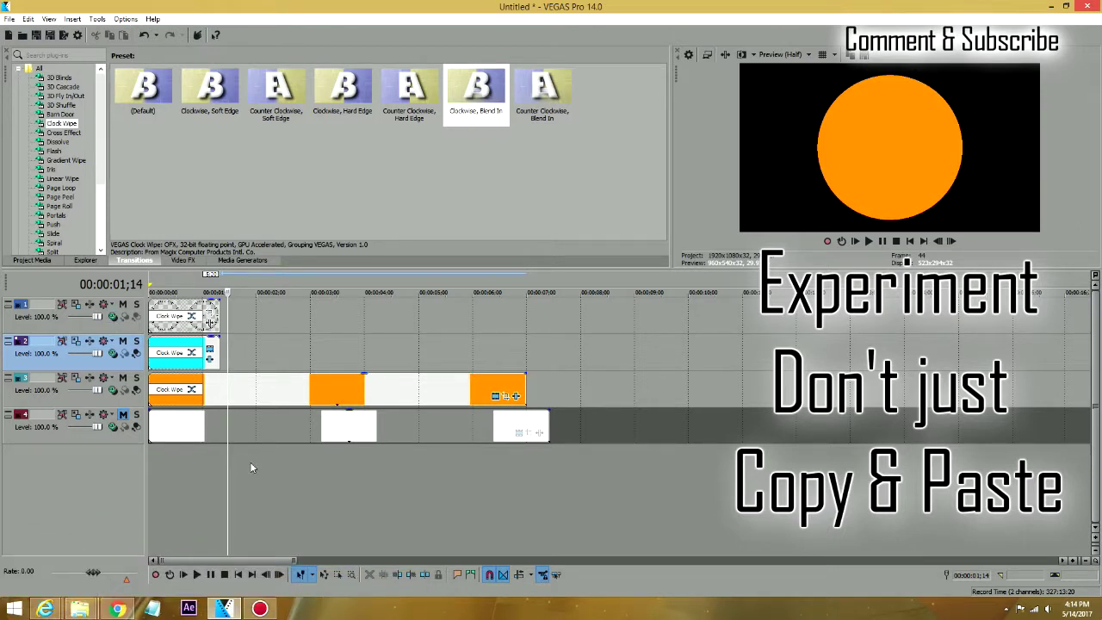
# Step: Play the clock wipe from near 0;07 until the circle fills, then unmute white track 4
pyautogui.click(162, 467)
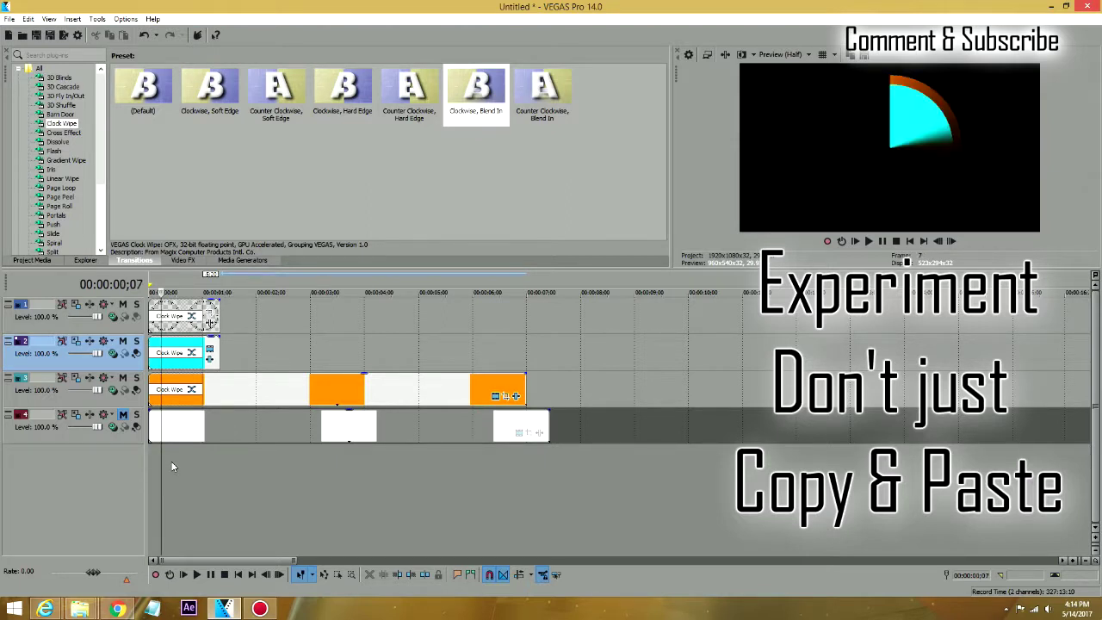
pyautogui.press('space')
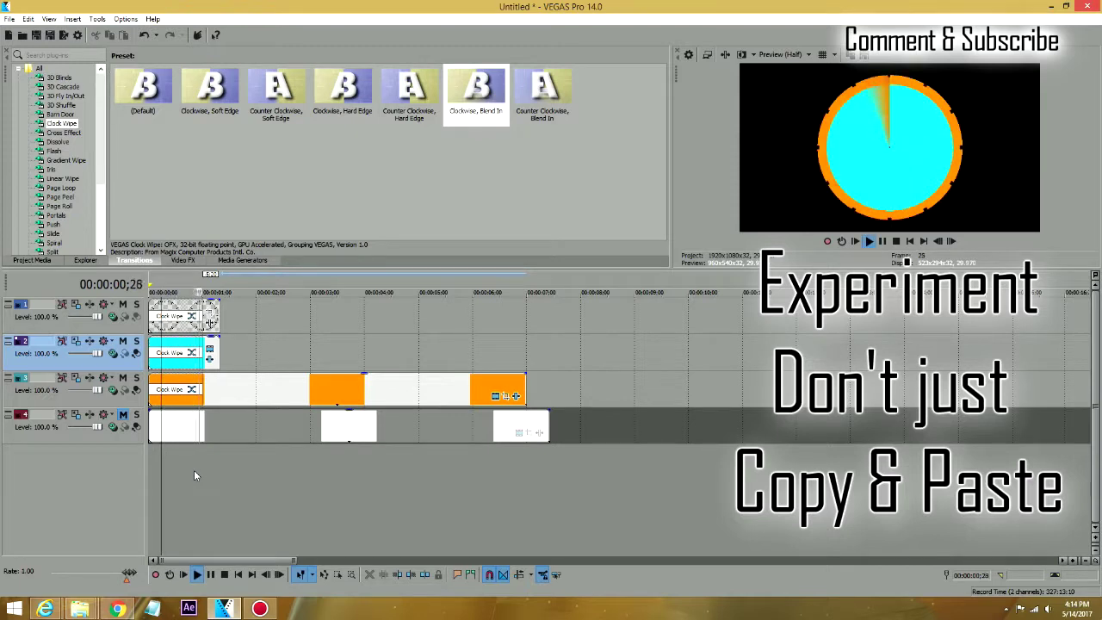
pyautogui.press('space')
pyautogui.click(122, 415)
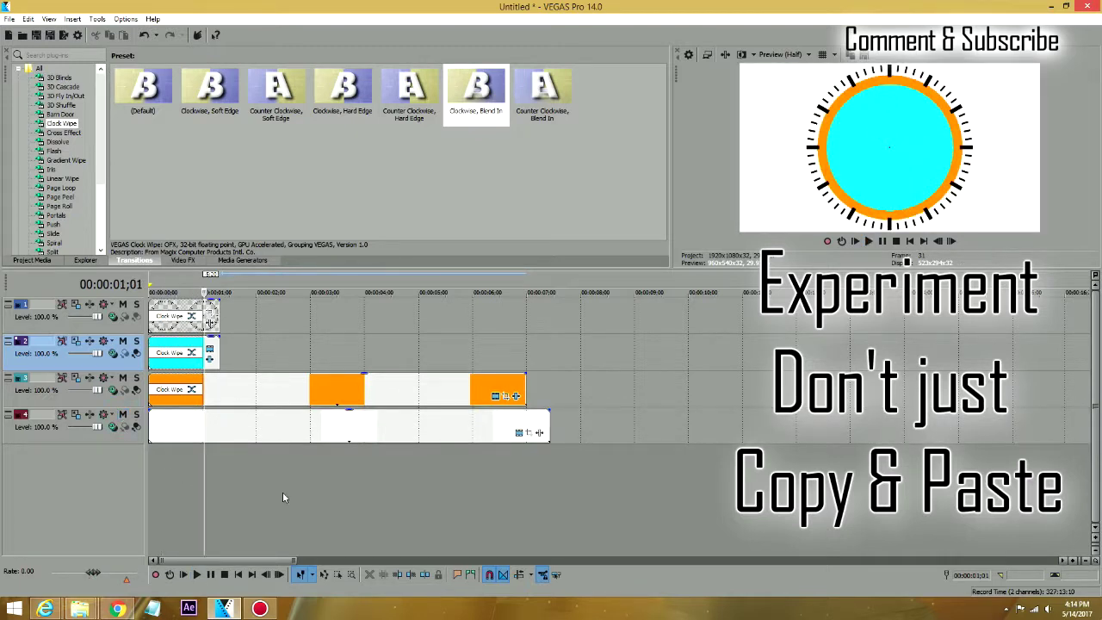